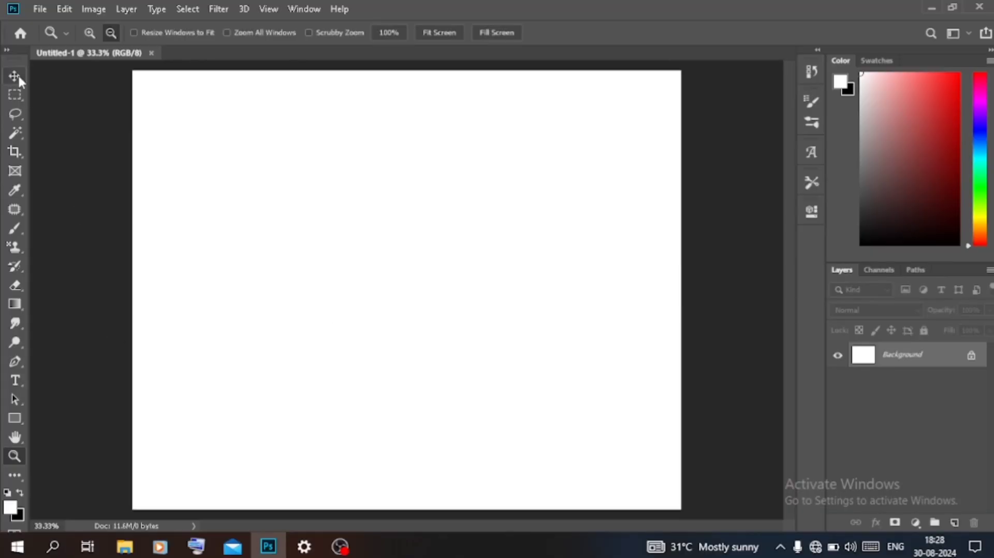
# - Cover the whole canvas with a black Rectangle 1 shape, then bring up File Explorer
pyautogui.click(17, 77)
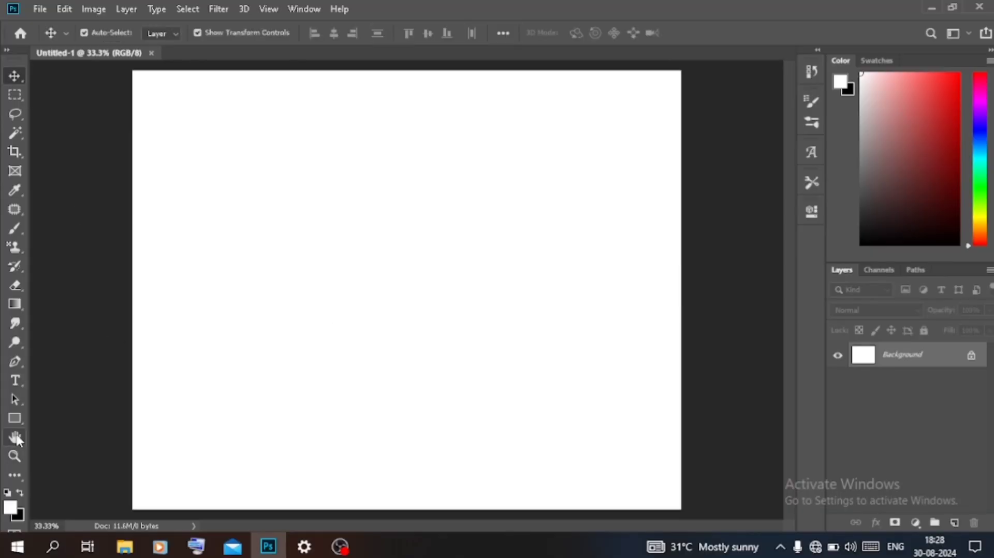
pyautogui.moveTo(124, 65); pyautogui.dragTo(686, 516)
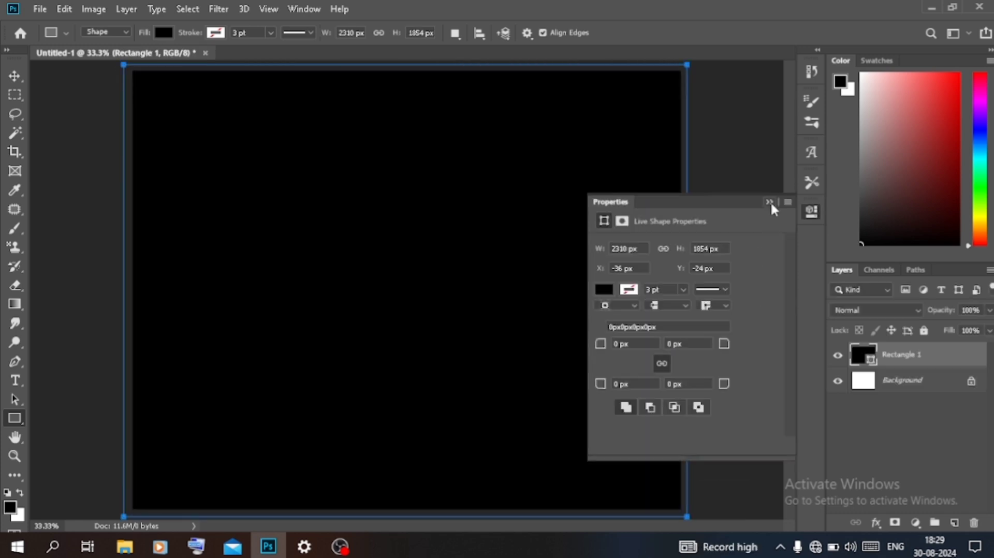
pyautogui.click(770, 200)
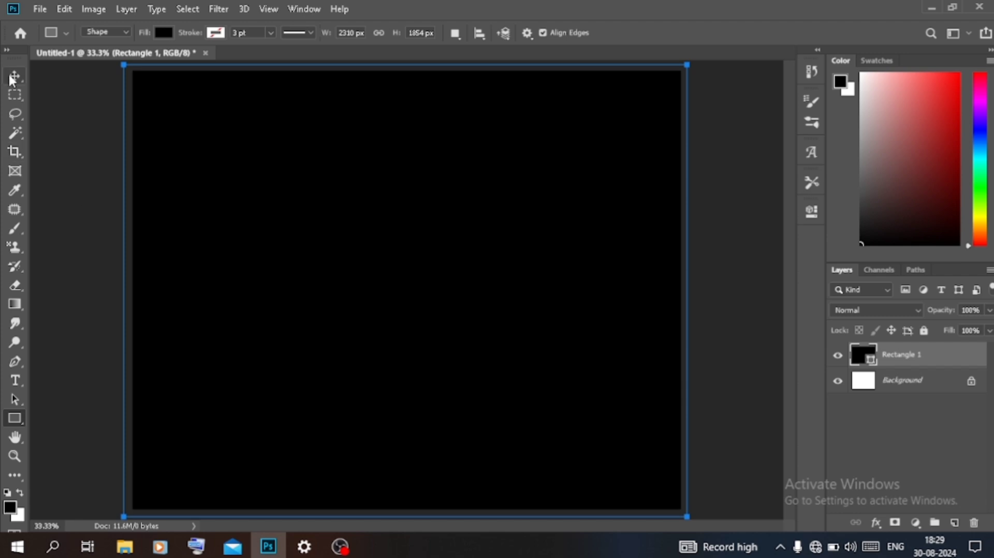
pyautogui.click(10, 76)
pyautogui.click(91, 206)
pyautogui.click(124, 546)
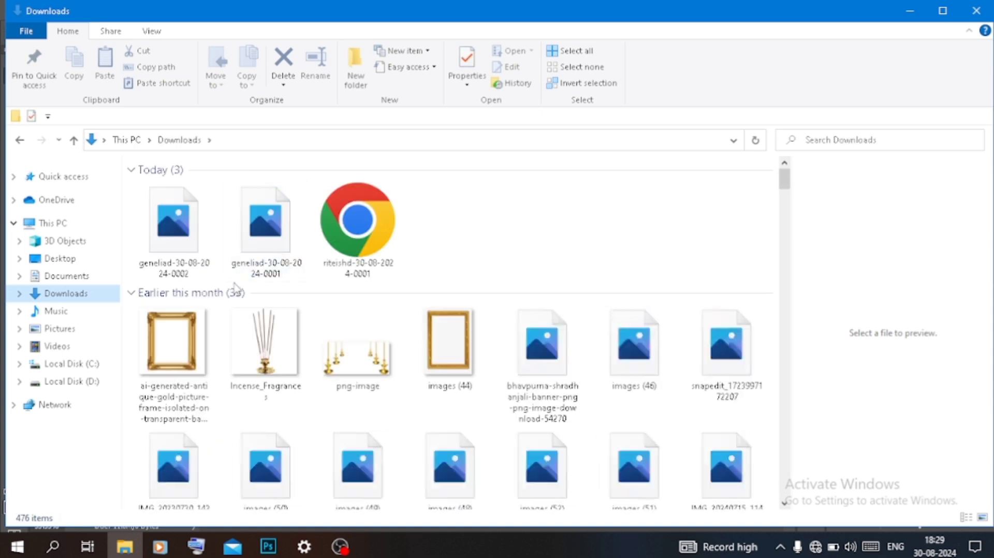
# - Open geneliad-30-08-2024-0002.jpg from Downloads as its own Photoshop document
pyautogui.click(176, 246)
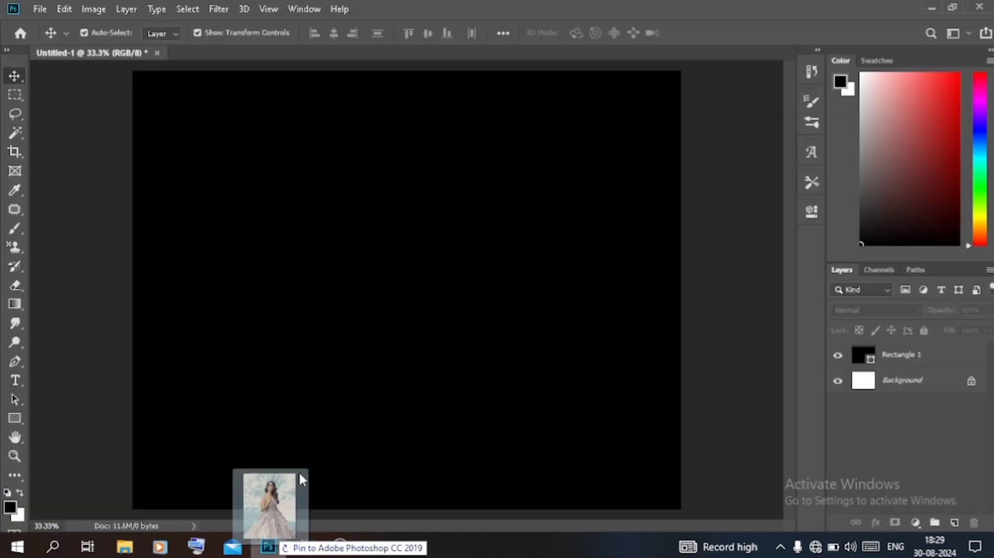
pyautogui.moveTo(264, 529); pyautogui.dragTo(388, 58)
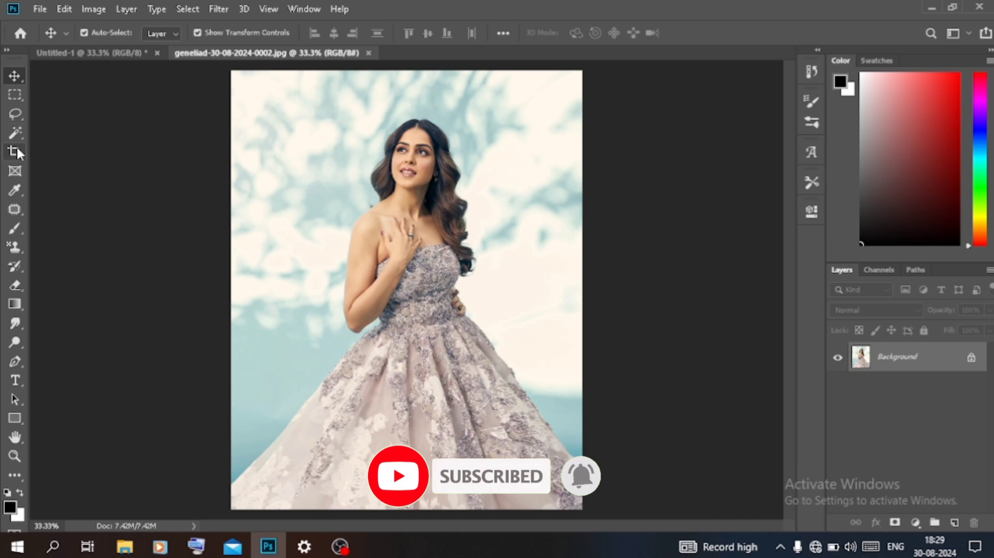
# - Select the woman in the gown with Select Subject, adding missed elbow and dress areas by Lasso
pyautogui.click(19, 133)
pyautogui.click(602, 33)
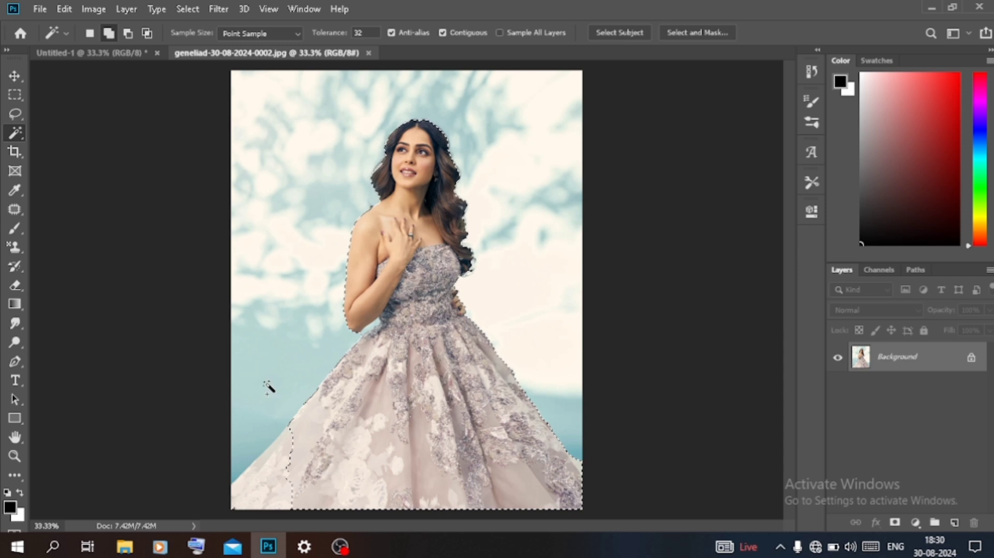
pyautogui.press('l')
pyautogui.moveTo(325, 434); pyautogui.dragTo(292, 422)
pyautogui.hotkey('ctrl', '+')
pyautogui.hotkey('ctrl', '+')
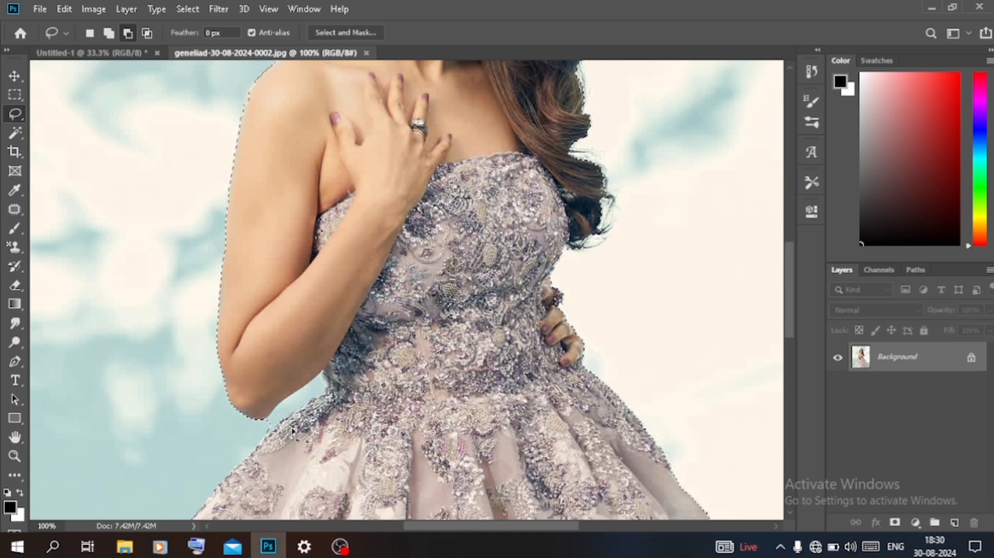
pyautogui.moveTo(267, 424); pyautogui.dragTo(269, 417)
pyautogui.scroll(3, 332, 398)
pyautogui.scroll(-6, 331, 399)
pyautogui.hotkey('ctrl', '0')
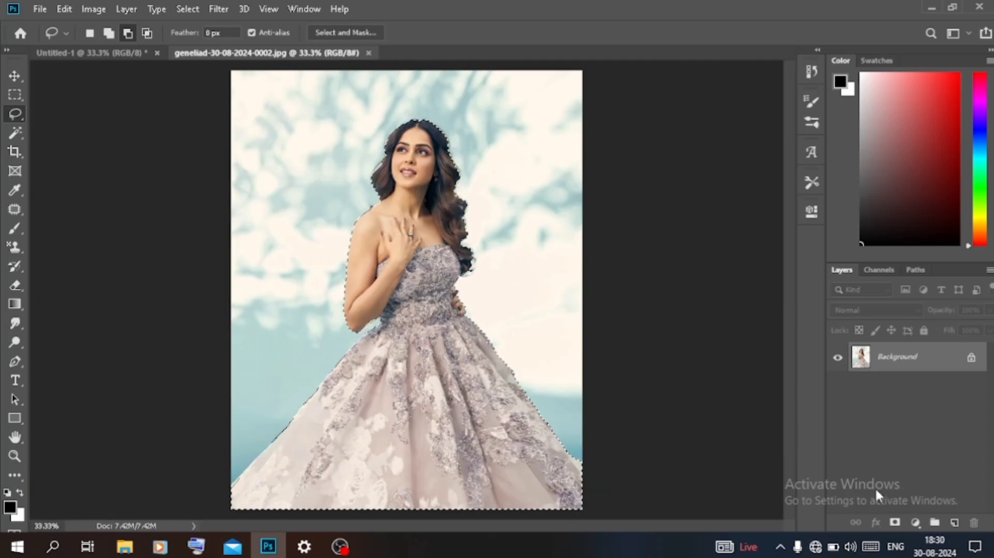
# - Mask away the sky background on Layer 0 and open Select and Mask
pyautogui.click(895, 522)
pyautogui.rightClick(890, 357)
pyautogui.click(878, 458)
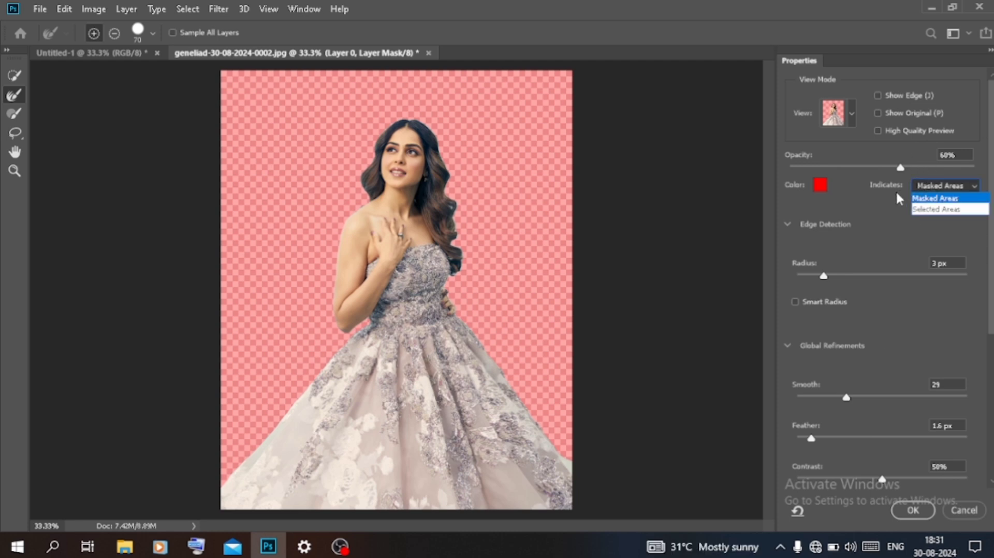
# - Preview the mask edge, then output the refined mask as a new layer
pyautogui.click(878, 95)
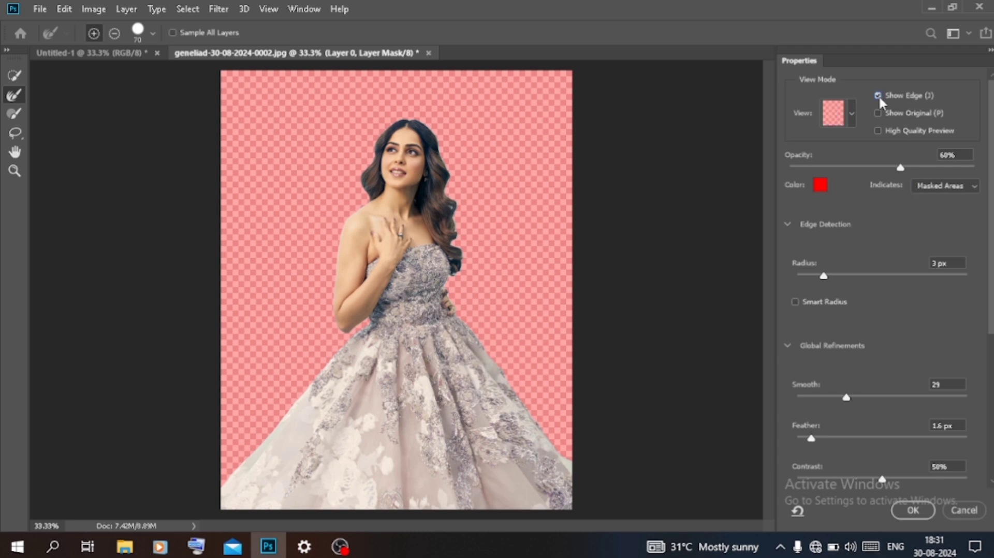
pyautogui.click(877, 95)
pyautogui.click(915, 511)
# - Move the Layer 0 copy cut-out onto the black canvas in Untitled-1
pyautogui.click(13, 76)
pyautogui.moveTo(404, 354); pyautogui.dragTo(389, 412)
pyautogui.moveTo(409, 477); pyautogui.dragTo(411, 356)
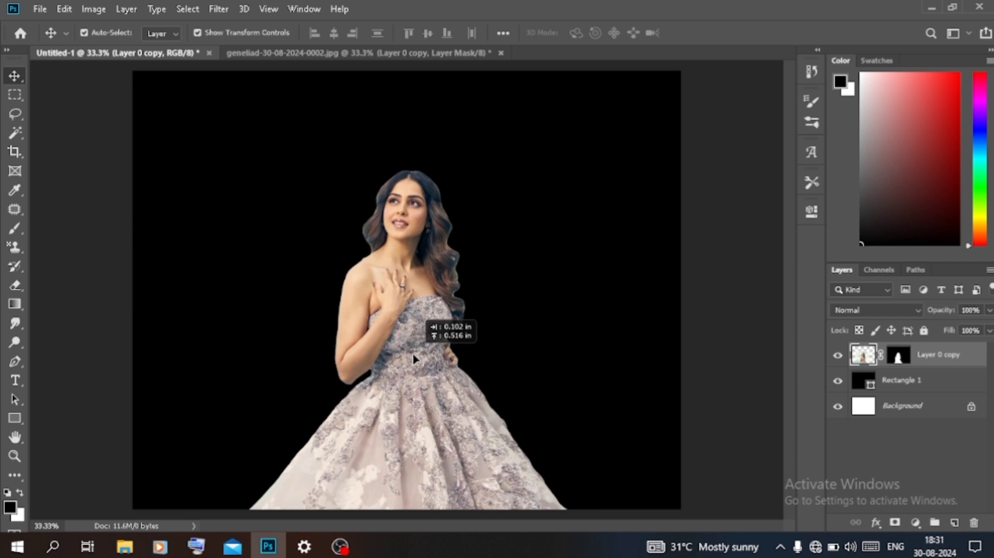
pyautogui.click(122, 308)
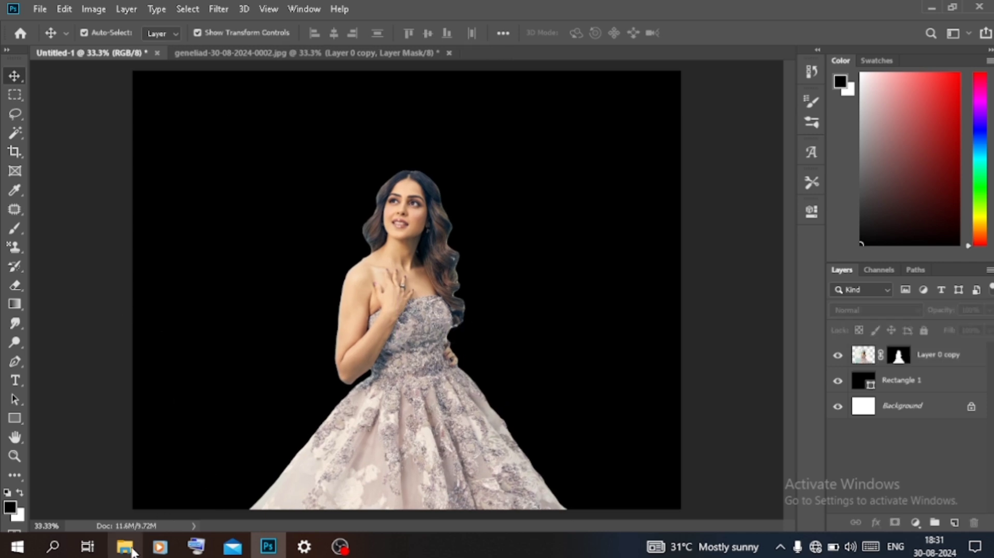
pyautogui.click(125, 546)
pyautogui.click(266, 221)
pyautogui.click(268, 547)
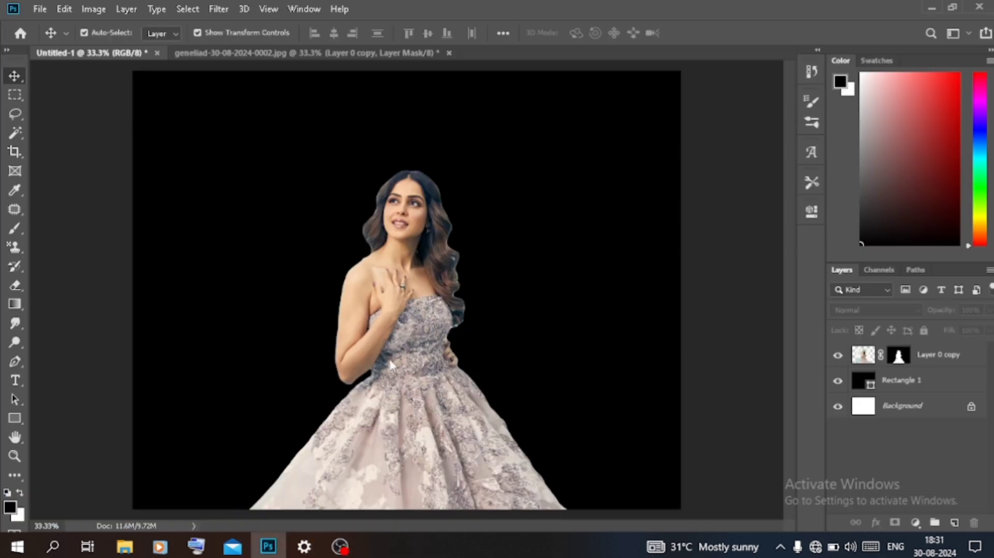
pyautogui.moveTo(390, 365); pyautogui.dragTo(448, 263)
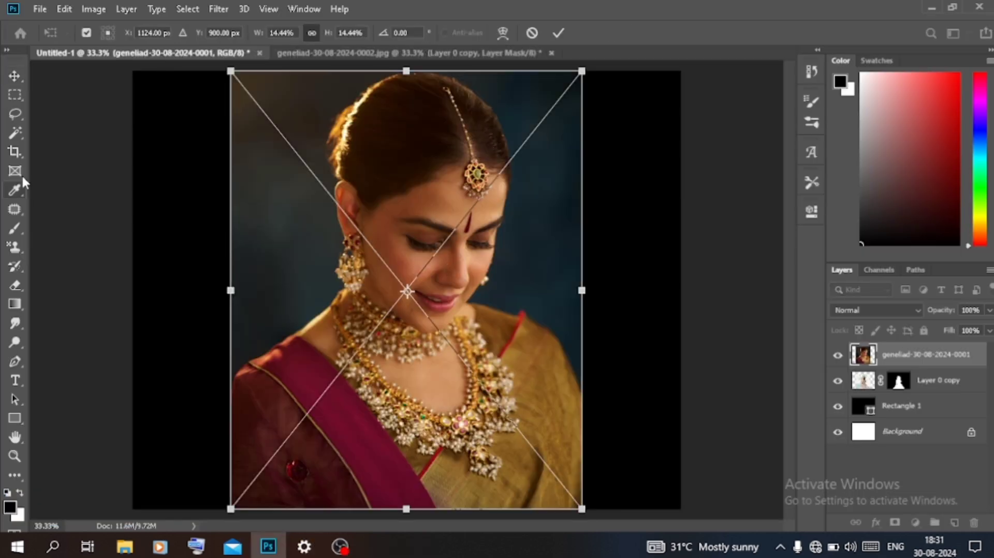
pyautogui.press('Return')
# - Quick-select the saree woman's head, hair, necklace, torso and dupatta, excluding the right backdrop
pyautogui.rightClick(14, 133)
pyautogui.click(78, 130)
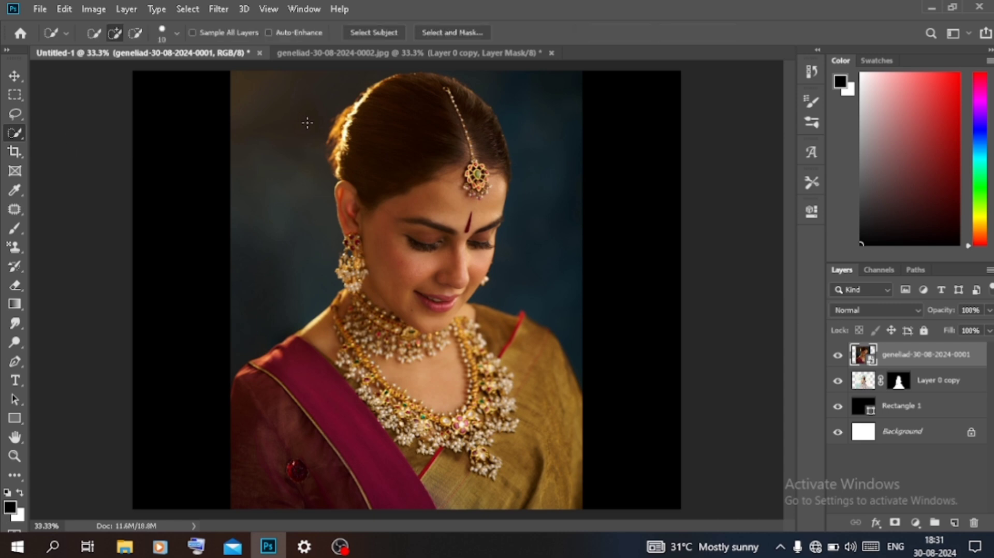
pyautogui.moveTo(426, 280)
pyautogui.mouseDown()
pyautogui.moveTo(539, 425)
pyautogui.moveTo(569, 394)
pyautogui.mouseUp()
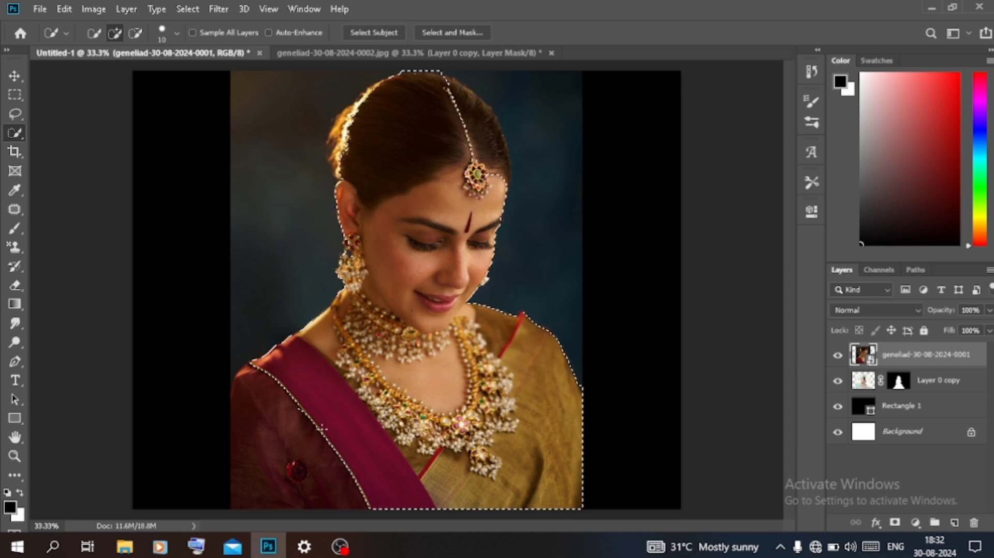
pyautogui.moveTo(285, 410); pyautogui.dragTo(261, 361)
pyautogui.hotkey('ctrl', '+')
pyautogui.hotkey('ctrl', '+')
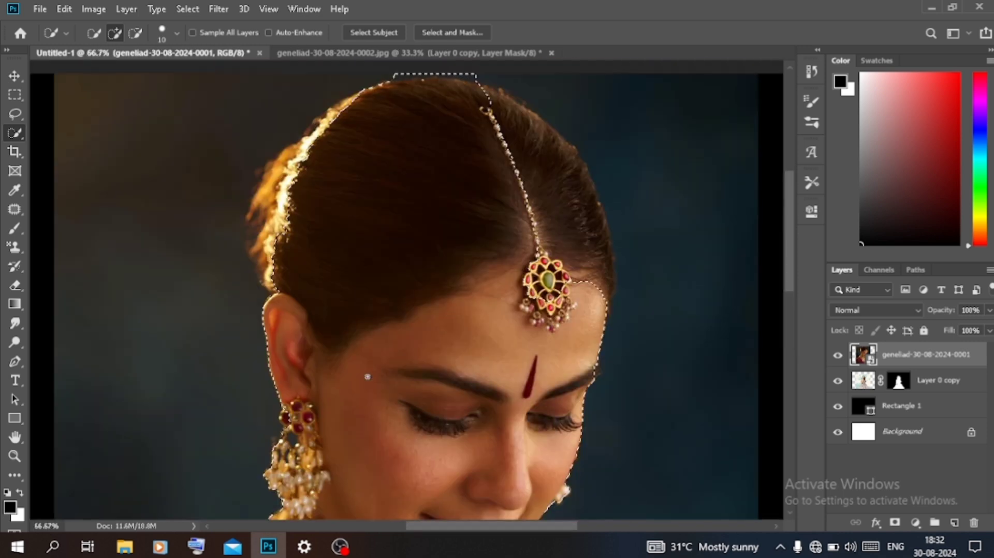
pyautogui.moveTo(267, 180); pyautogui.dragTo(404, 101)
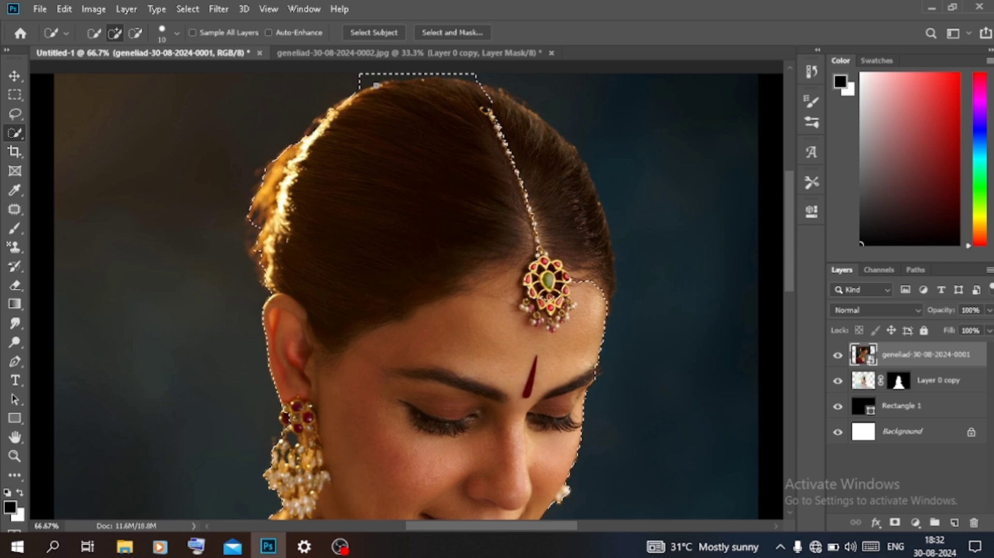
pyautogui.click(505, 119)
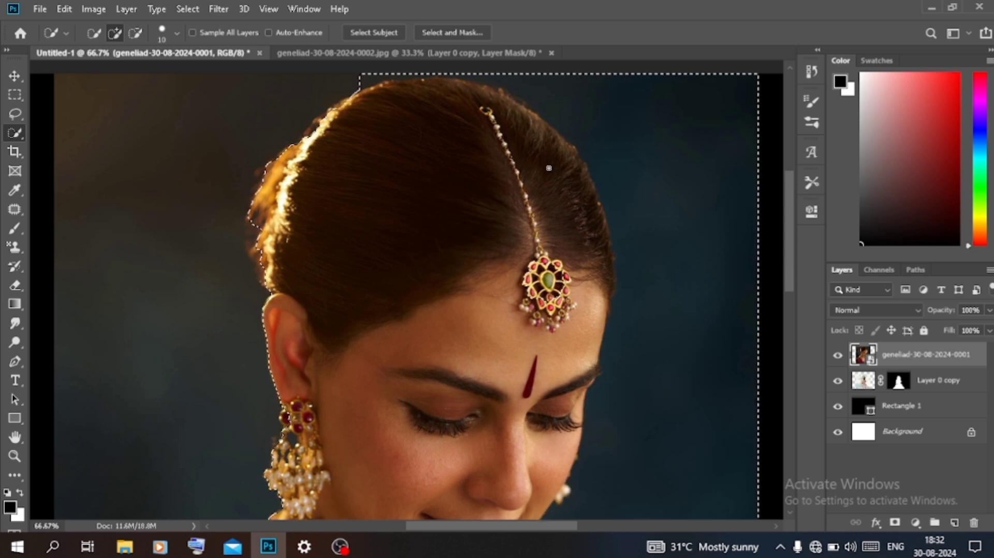
pyautogui.keyDown('alt'); pyautogui.click(565, 214); pyautogui.keyUp('alt')
# - Lasso-add the tikka to the selection and subtract background above the hair
pyautogui.press('l')
pyautogui.click(109, 33)
pyautogui.moveTo(479, 89); pyautogui.dragTo(503, 98)
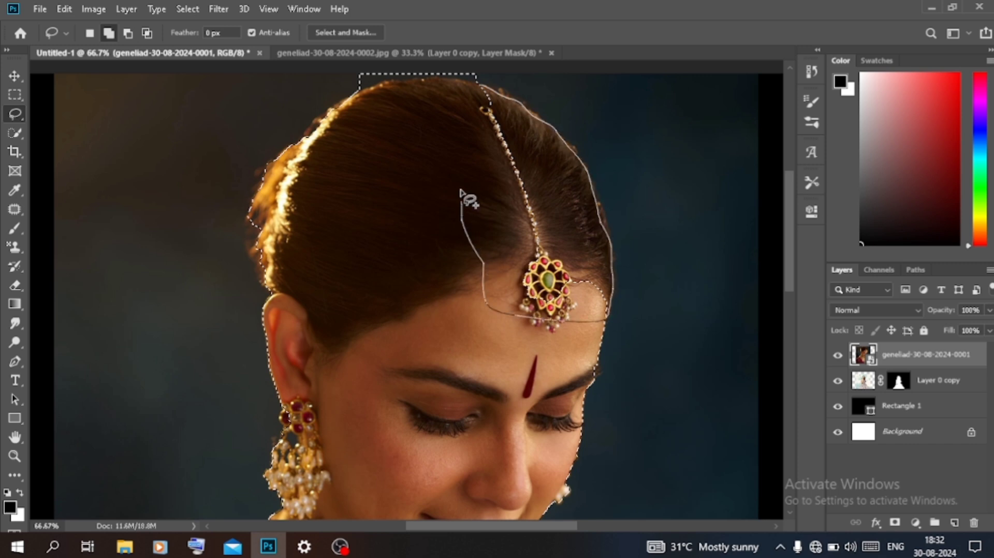
pyautogui.moveTo(484, 93); pyautogui.dragTo(482, 90)
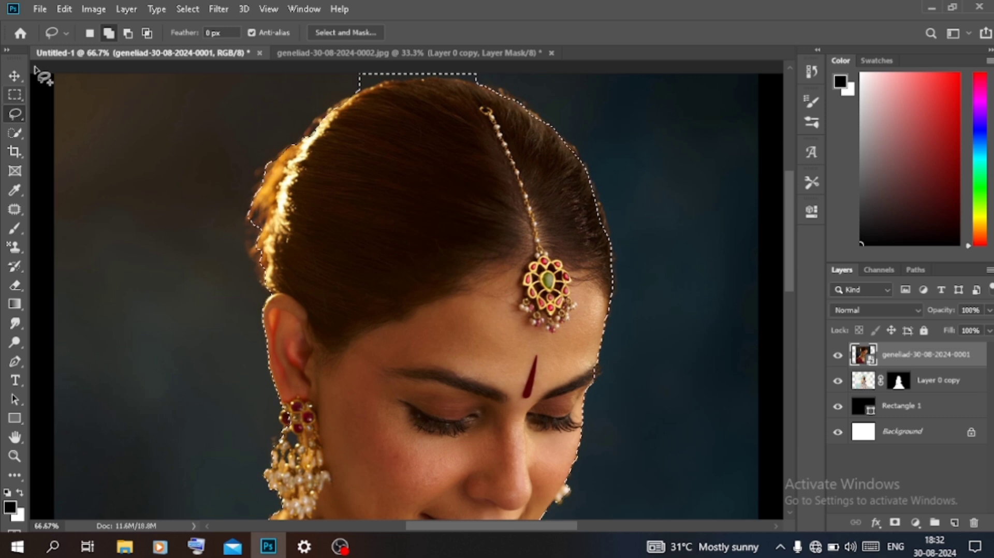
pyautogui.click(128, 32)
pyautogui.moveTo(360, 92)
pyautogui.mouseDown()
pyautogui.moveTo(410, 81)
pyautogui.moveTo(215, 156)
pyautogui.mouseUp()
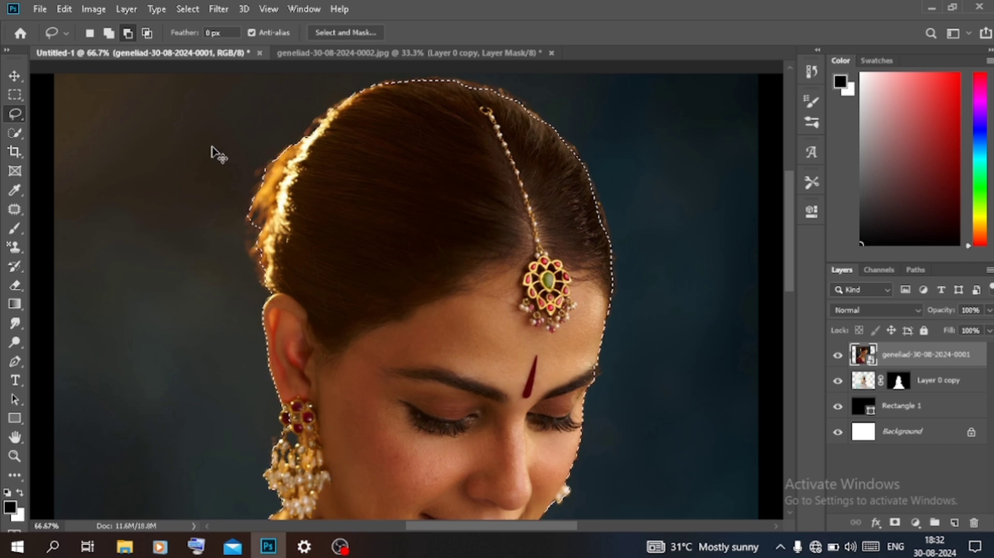
pyautogui.hotkey('ctrl', '-')
pyautogui.hotkey('ctrl', '-')
pyautogui.hotkey('ctrl', '-')
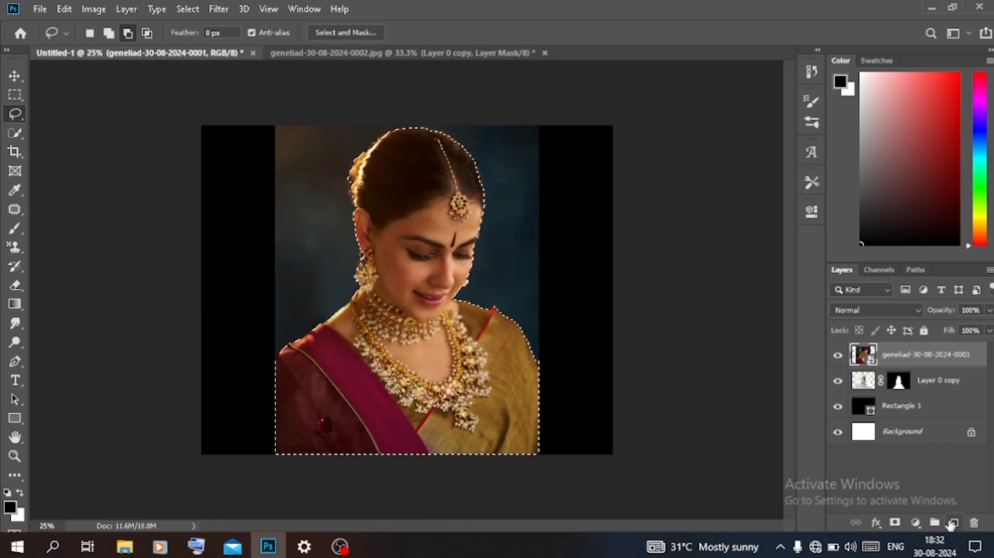
# - Mask the saree woman, shift her right, and place her layer behind the gown woman
pyautogui.click(895, 523)
pyautogui.click(14, 76)
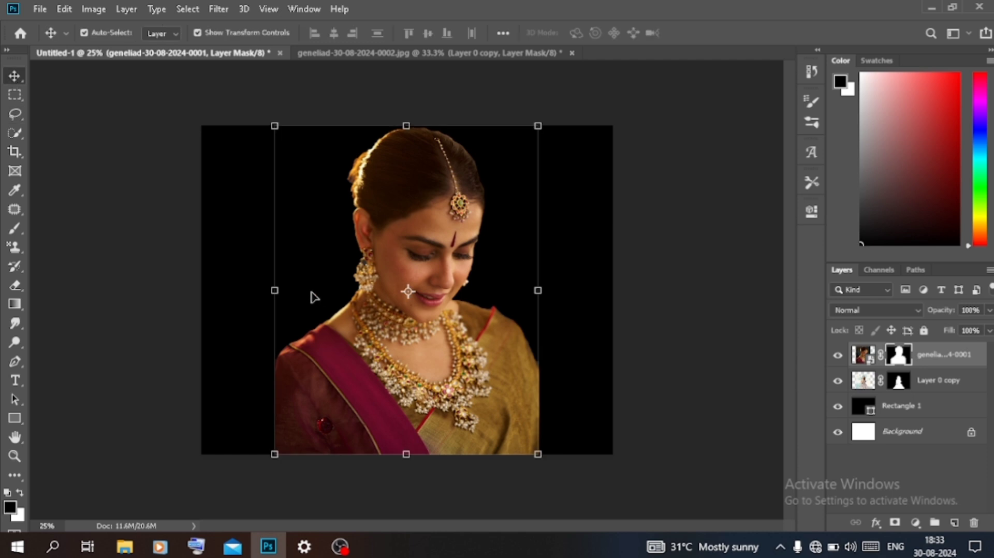
pyautogui.moveTo(409, 379); pyautogui.dragTo(484, 386)
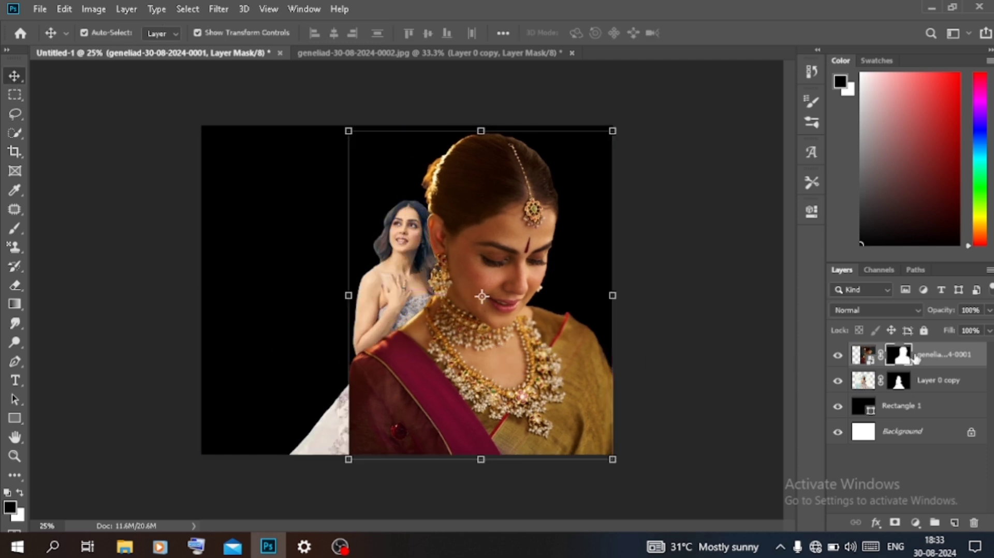
pyautogui.moveTo(915, 357); pyautogui.dragTo(915, 389)
# - Rasterize the saree layer and soft-erase her lower edges into the black with an 800px Eraser
pyautogui.click(14, 285)
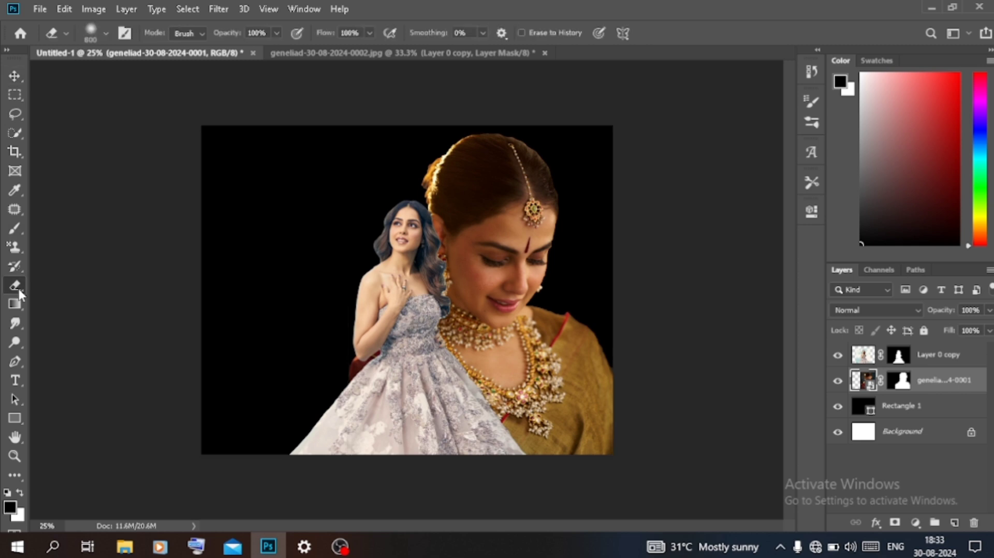
pyautogui.click(344, 394)
pyautogui.click(472, 222)
pyautogui.moveTo(569, 466); pyautogui.dragTo(539, 481)
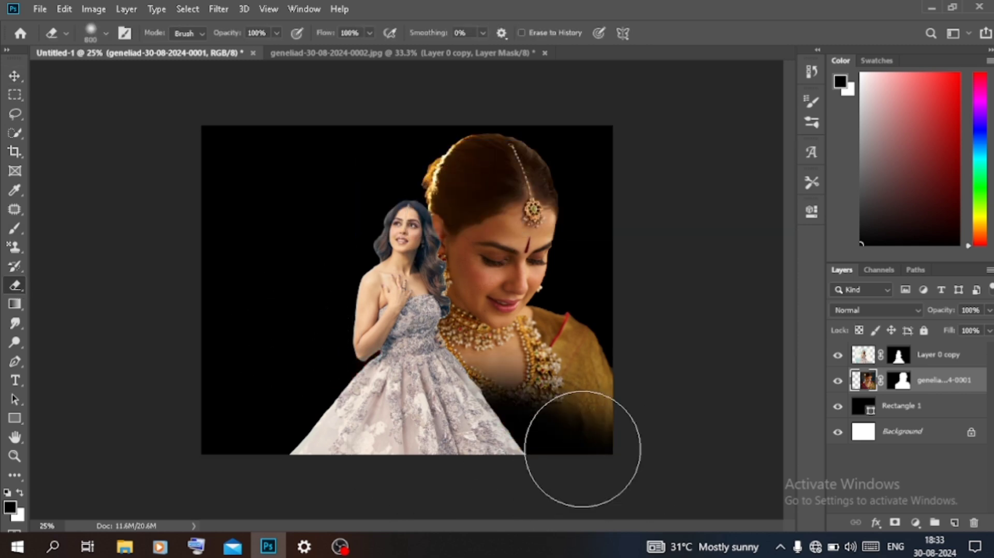
pyautogui.hotkey('ctrl', 'z')
pyautogui.moveTo(288, 398); pyautogui.dragTo(341, 357)
pyautogui.moveTo(453, 497); pyautogui.dragTo(660, 477)
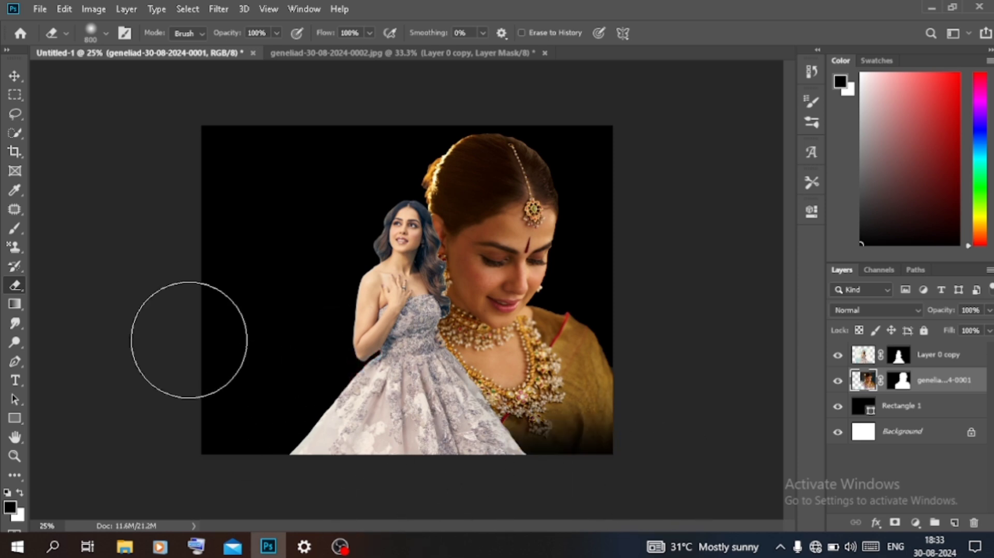
# - Try placing the third Downloads photo into Photoshop, dismissing the placement errors
pyautogui.click(14, 75)
pyautogui.click(124, 546)
pyautogui.click(356, 217)
pyautogui.click(268, 547)
pyautogui.moveTo(280, 352); pyautogui.dragTo(269, 334)
pyautogui.press('Return')
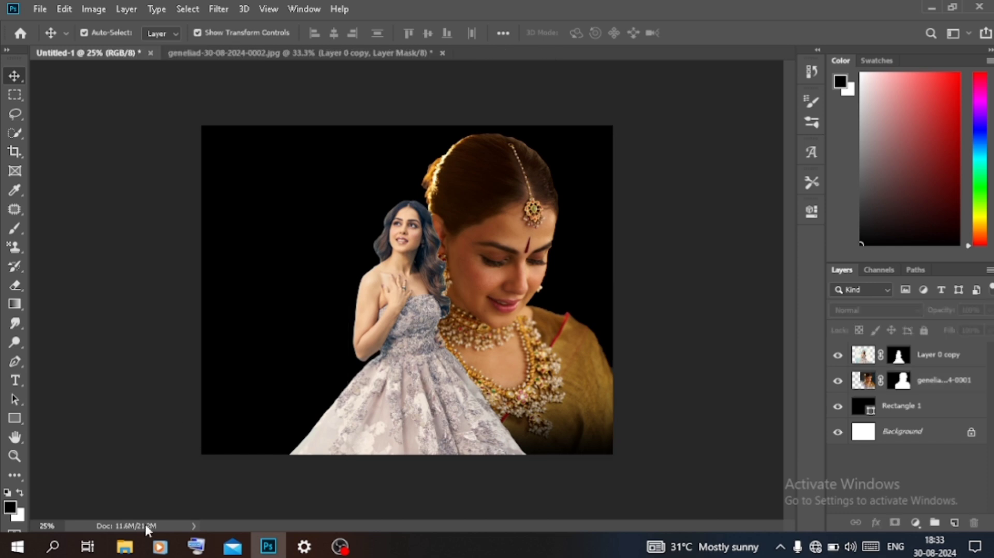
pyautogui.click(124, 546)
pyautogui.moveTo(356, 218)
pyautogui.mouseDown()
pyautogui.moveTo(276, 550)
pyautogui.moveTo(287, 313)
pyautogui.mouseUp()
pyautogui.press('Return')
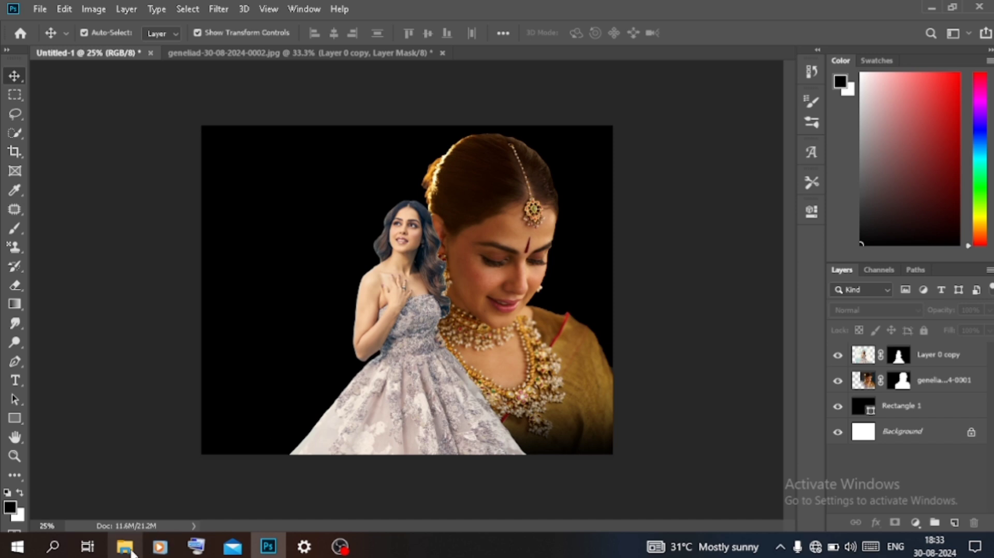
pyautogui.click(130, 551)
pyautogui.rightClick(357, 228)
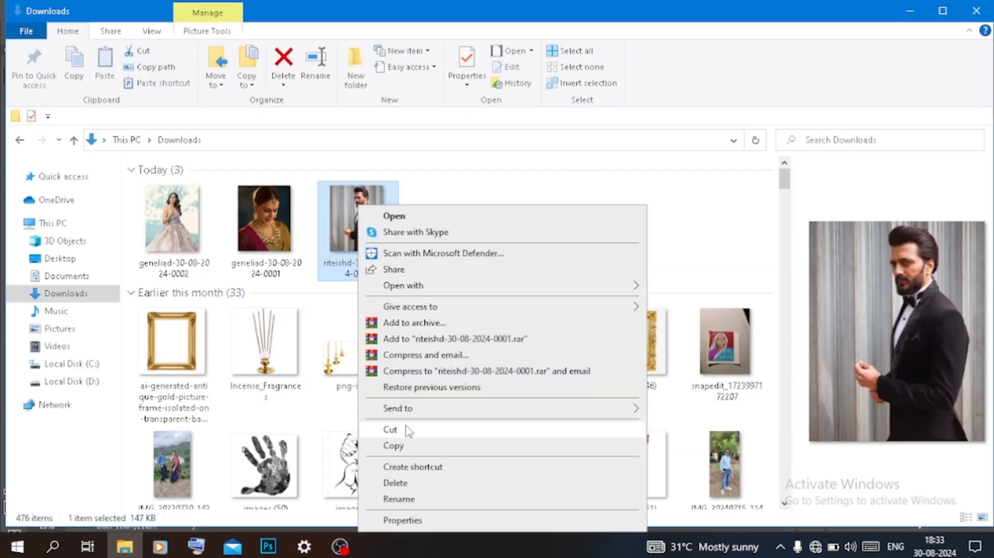
pyautogui.click(334, 236)
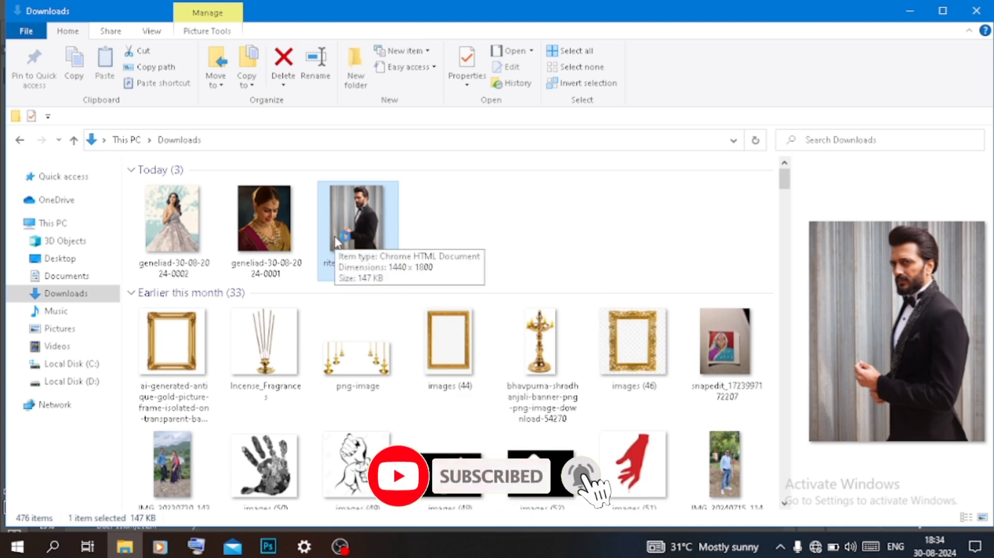
pyautogui.doubleClick(386, 250)
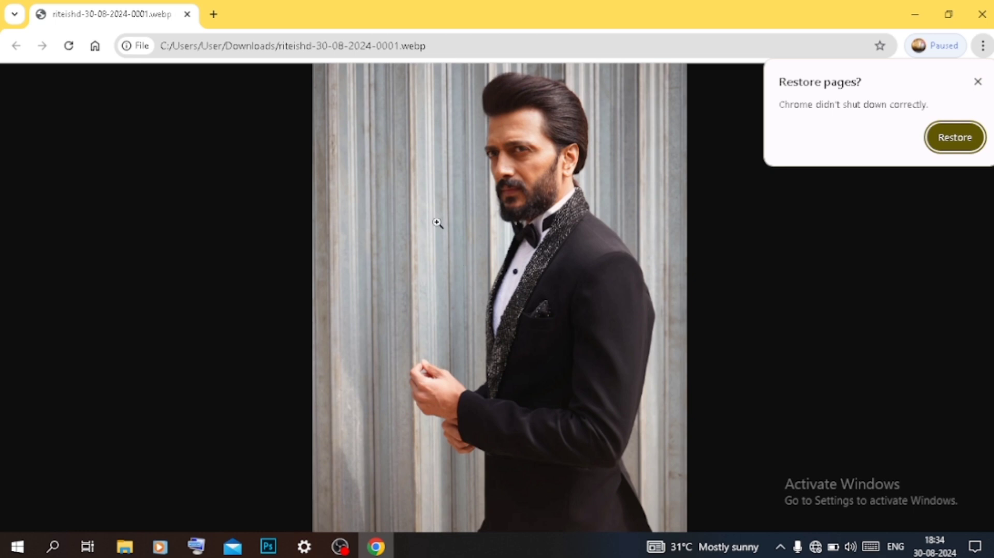
# - Copy the tuxedo image in Chrome and return to the Photoshop poster
pyautogui.rightClick(456, 239)
pyautogui.click(483, 293)
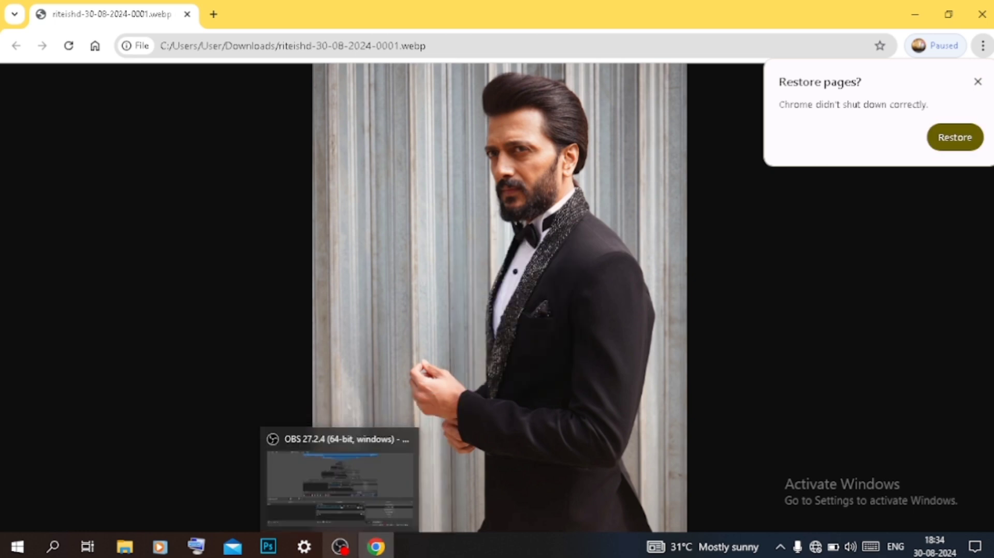
pyautogui.click(269, 547)
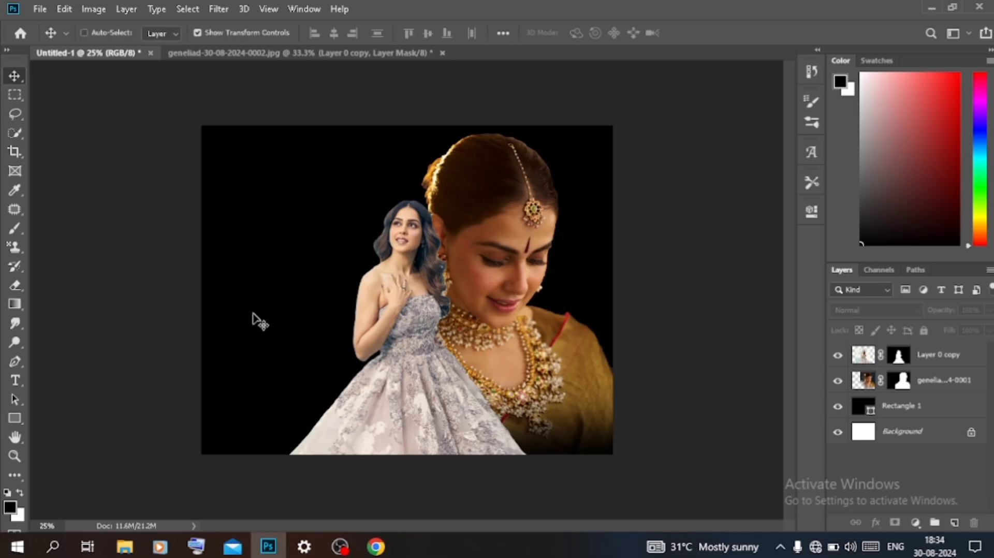
# - Paste the tuxedo photo, Quick-select the man, and Lasso-subtract the strip above his hair
pyautogui.hotkey('ctrl', 'v')
pyautogui.moveTo(386, 259); pyautogui.dragTo(316, 237)
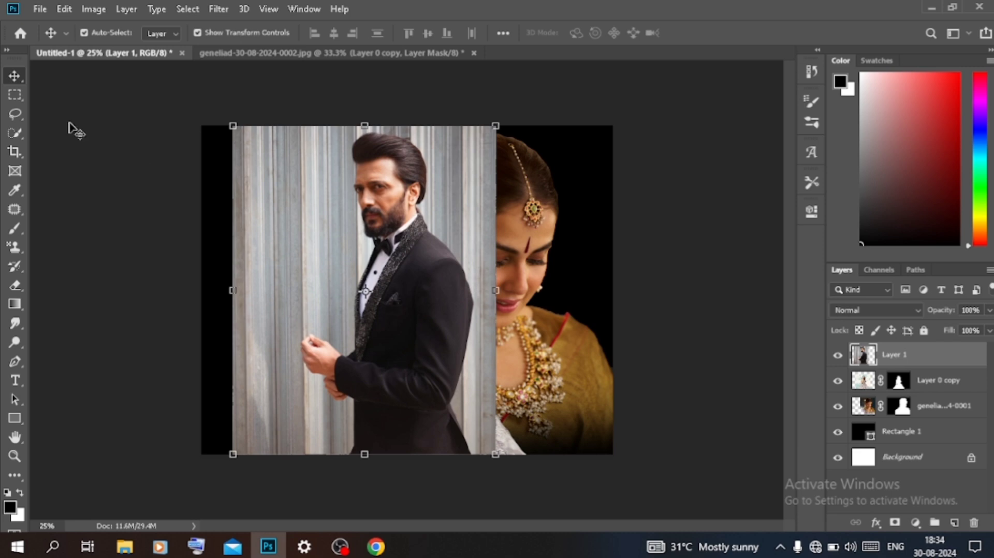
pyautogui.click(15, 133)
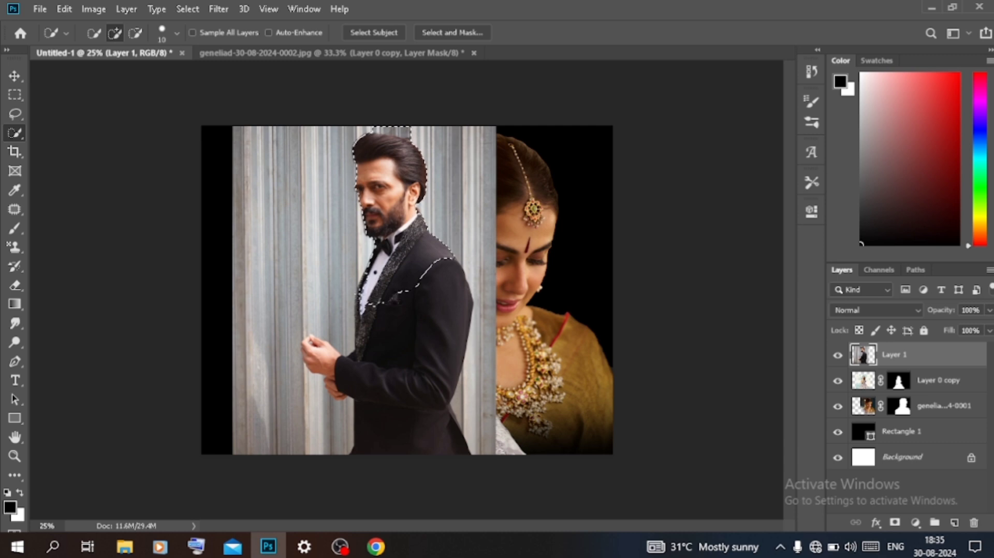
pyautogui.moveTo(400, 313); pyautogui.dragTo(414, 233)
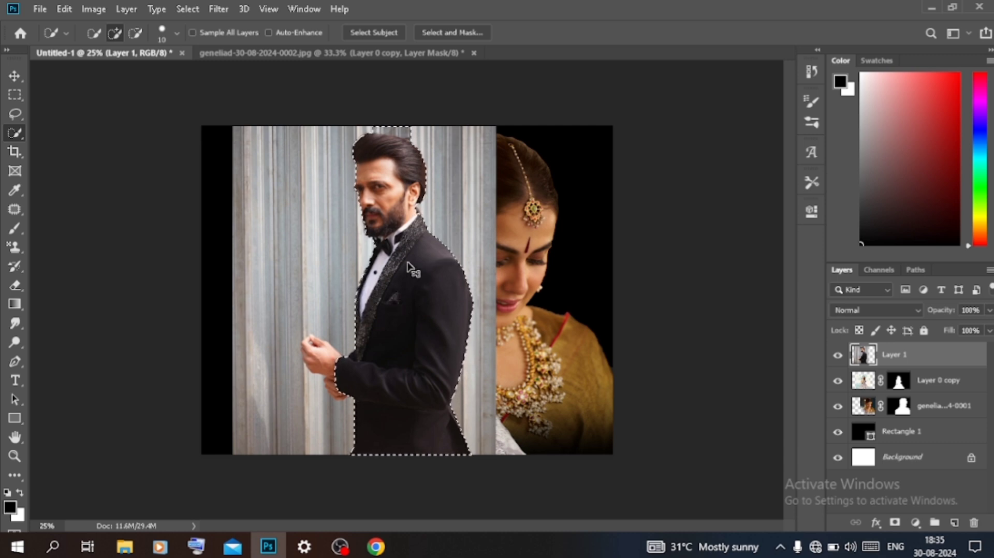
pyautogui.hotkey('ctrl', '+')
pyautogui.hotkey('ctrl', '+')
pyautogui.hotkey('ctrl', '+')
pyautogui.scroll(4, 408, 263)
pyautogui.scroll(2, 407, 263)
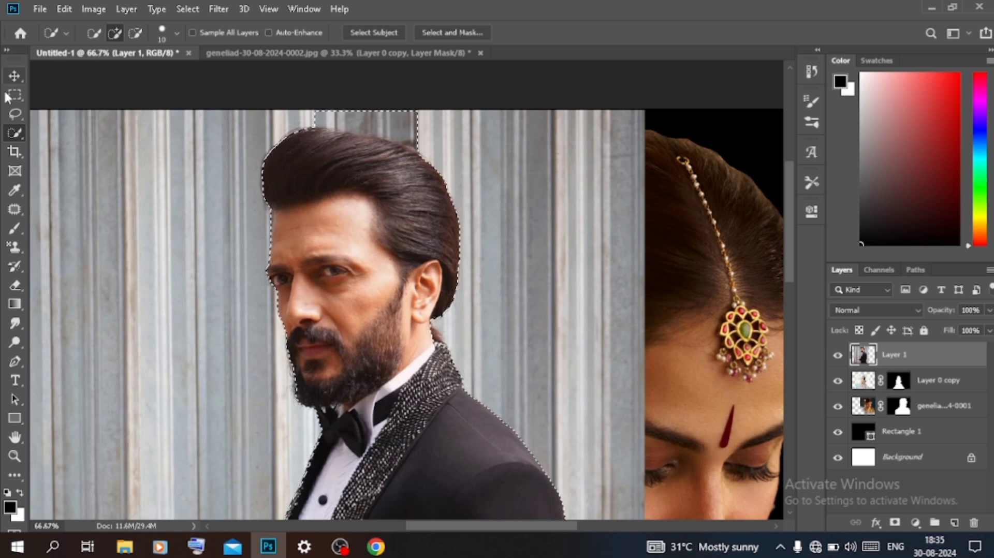
pyautogui.click(12, 115)
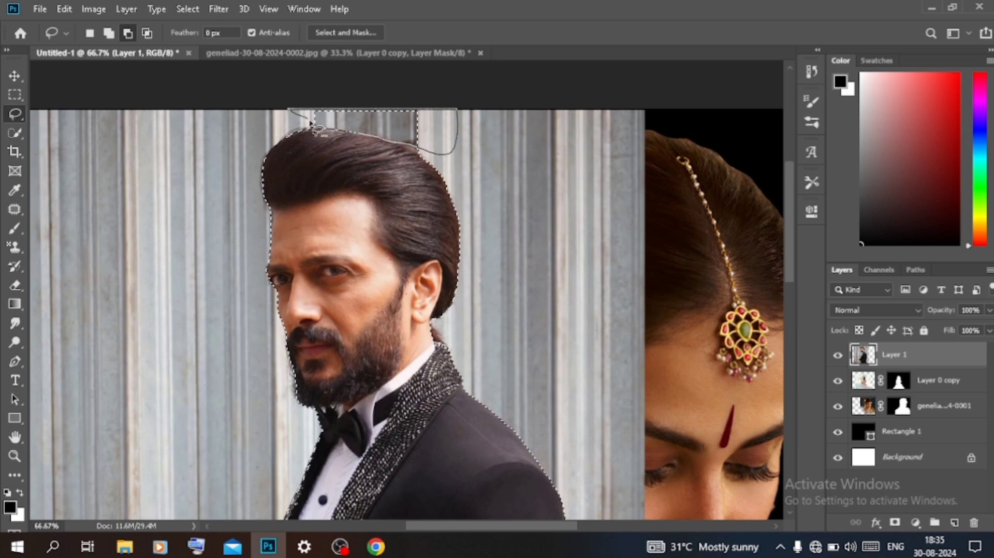
pyautogui.moveTo(317, 129); pyautogui.dragTo(297, 118)
pyautogui.hotkey('ctrl', '-')
pyautogui.hotkey('ctrl', '-')
pyautogui.hotkey('ctrl', '-')
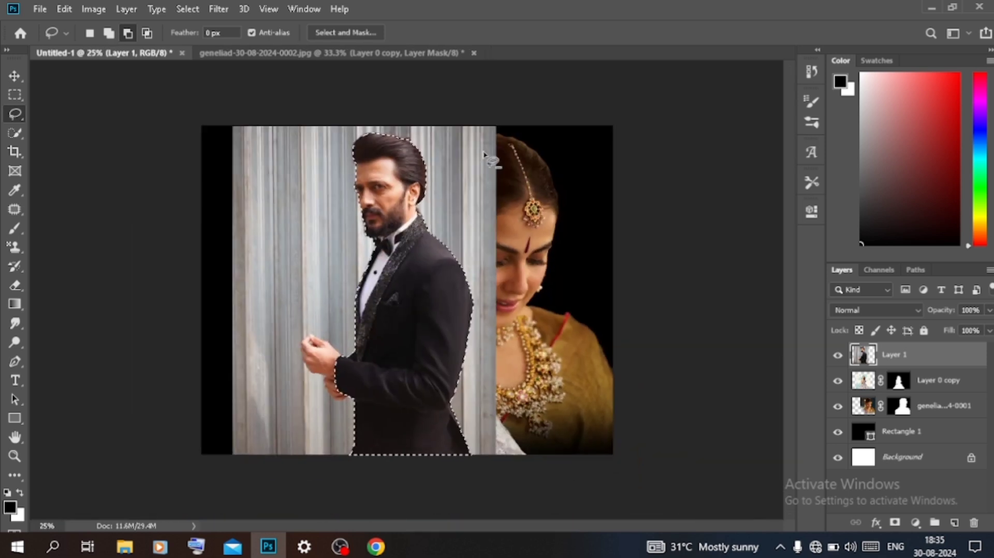
# - Mask the man and output the refined mask as Layer 1 copy
pyautogui.click(896, 523)
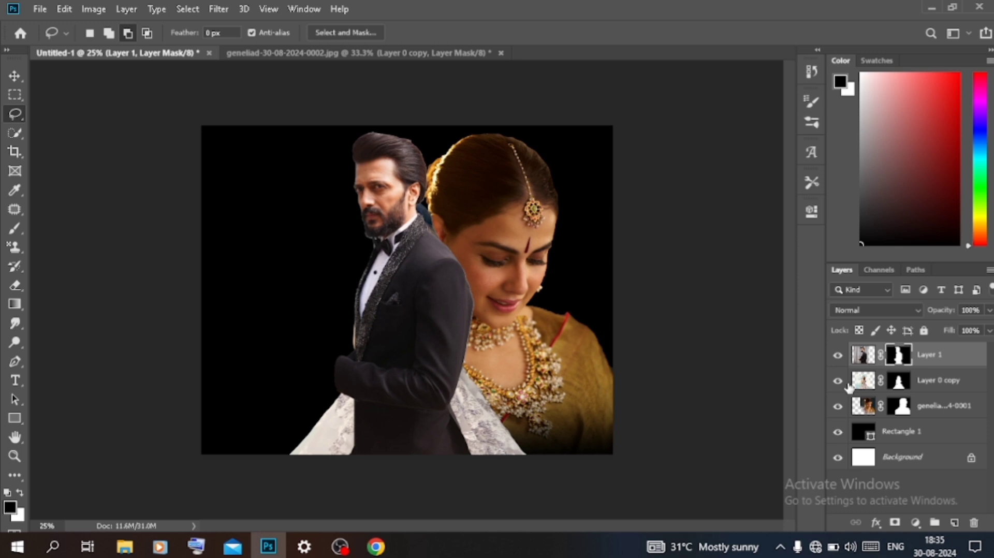
pyautogui.rightClick(898, 355)
pyautogui.click(880, 458)
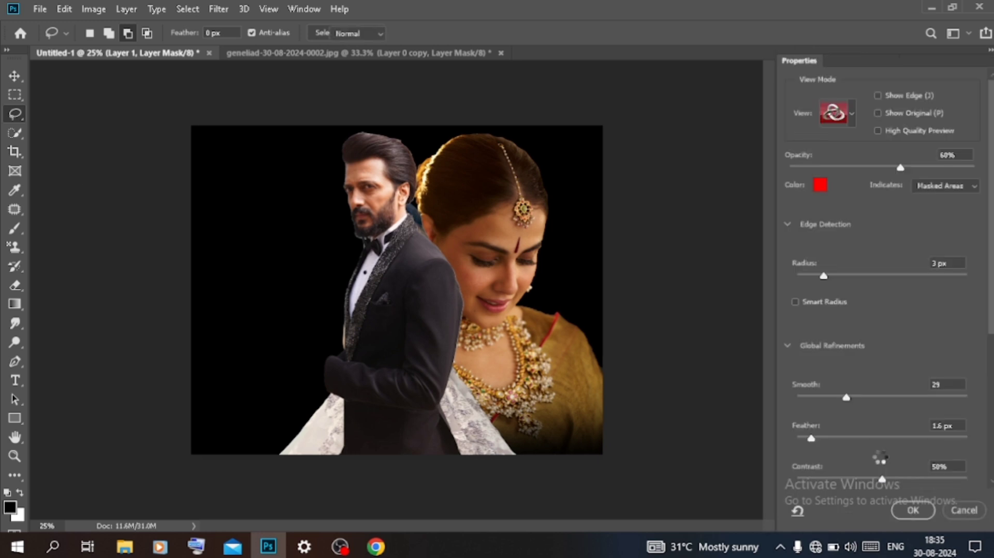
pyautogui.click(914, 510)
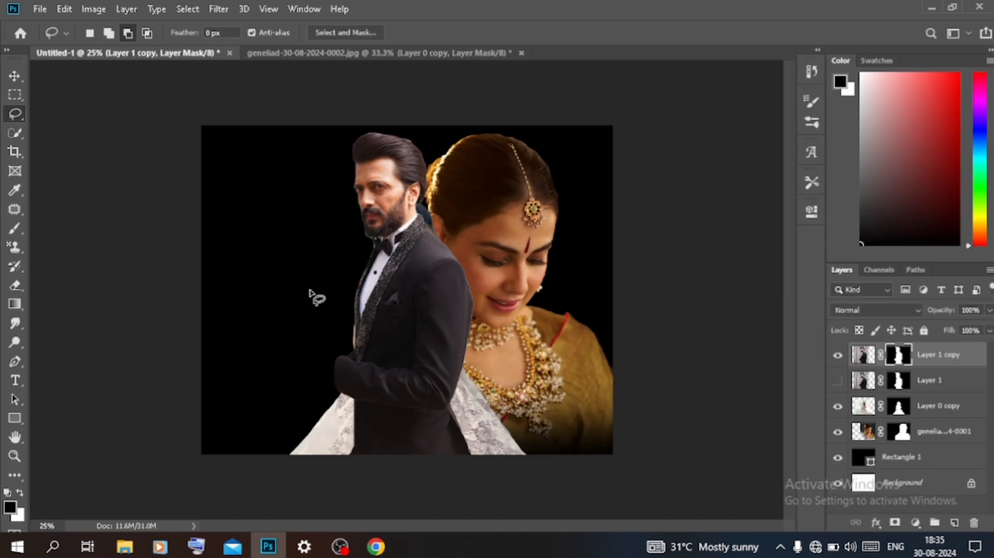
# - Scale the man to about 187%, lower him, and move his layer behind the gown woman
pyautogui.press('v')
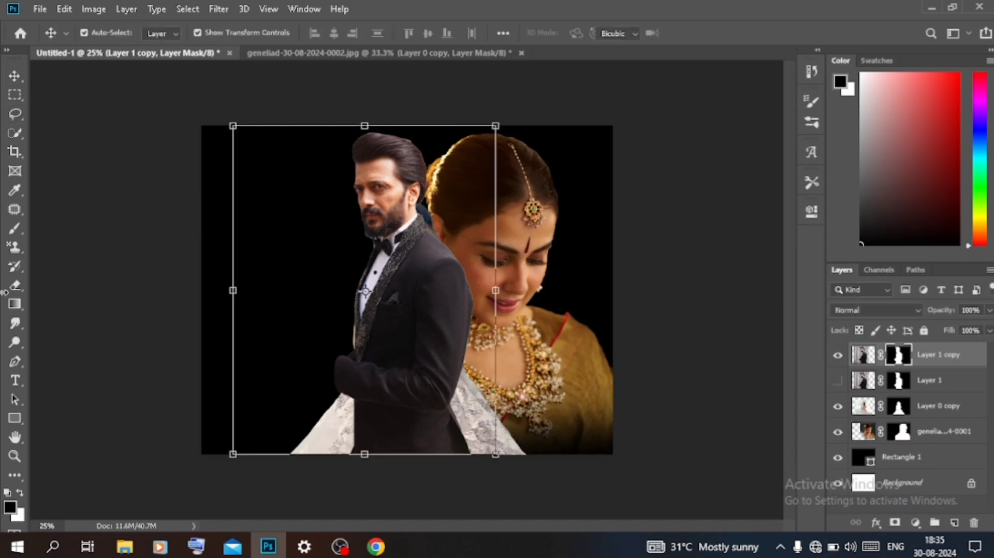
pyautogui.moveTo(233, 302); pyautogui.dragTo(9, 296)
pyautogui.moveTo(342, 365); pyautogui.dragTo(348, 452)
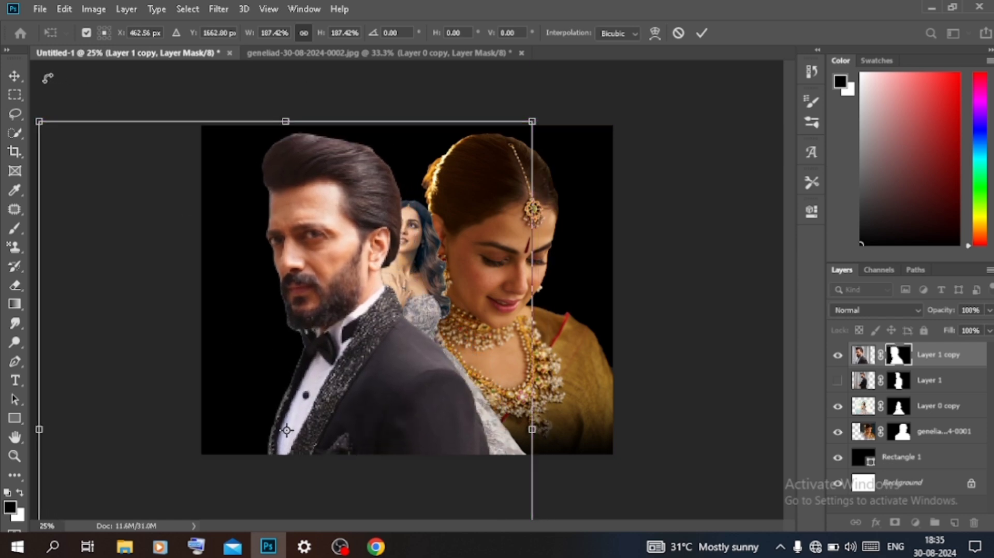
pyautogui.press('Return')
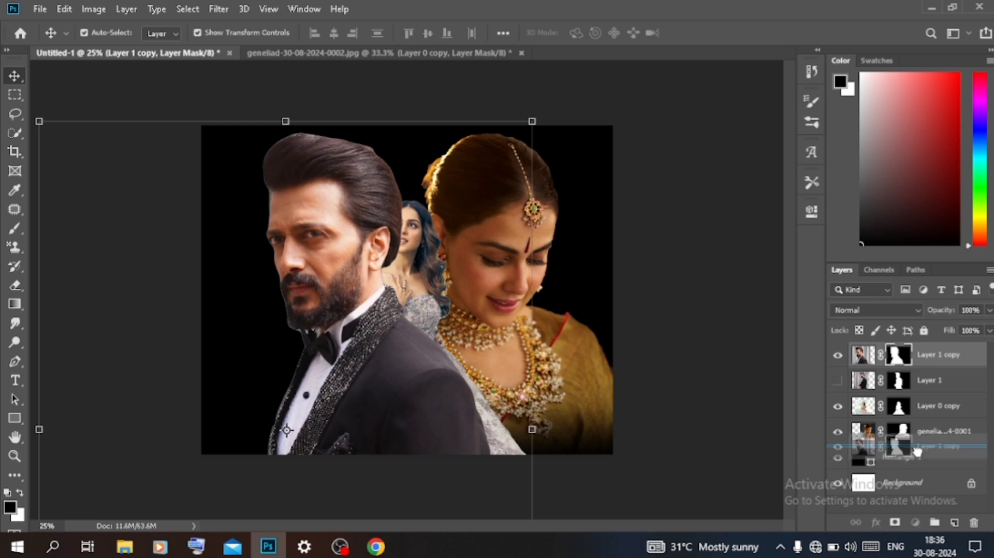
pyautogui.moveTo(927, 364); pyautogui.dragTo(926, 444)
pyautogui.moveTo(313, 313); pyautogui.dragTo(293, 305)
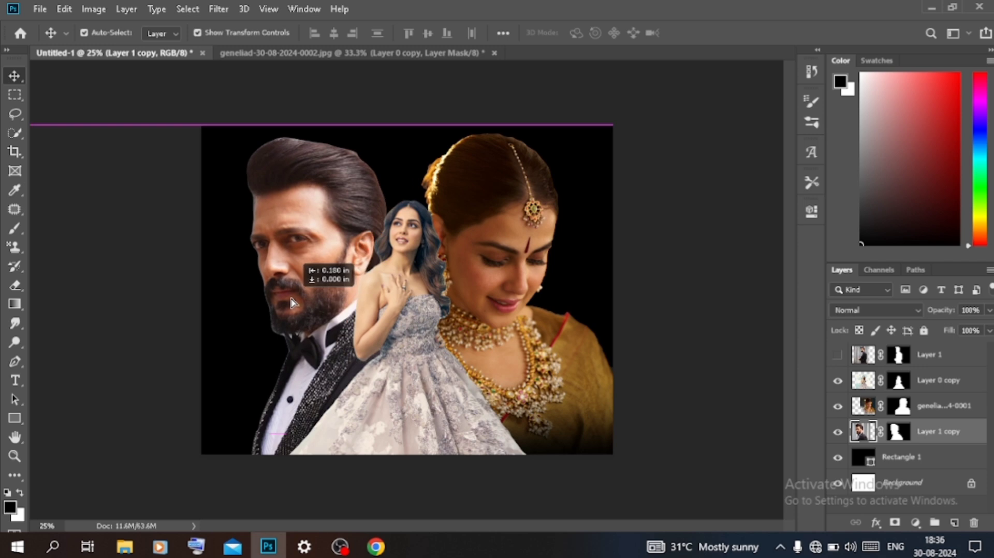
# - Shrink the woman in the grey gown slightly
pyautogui.click(640, 340)
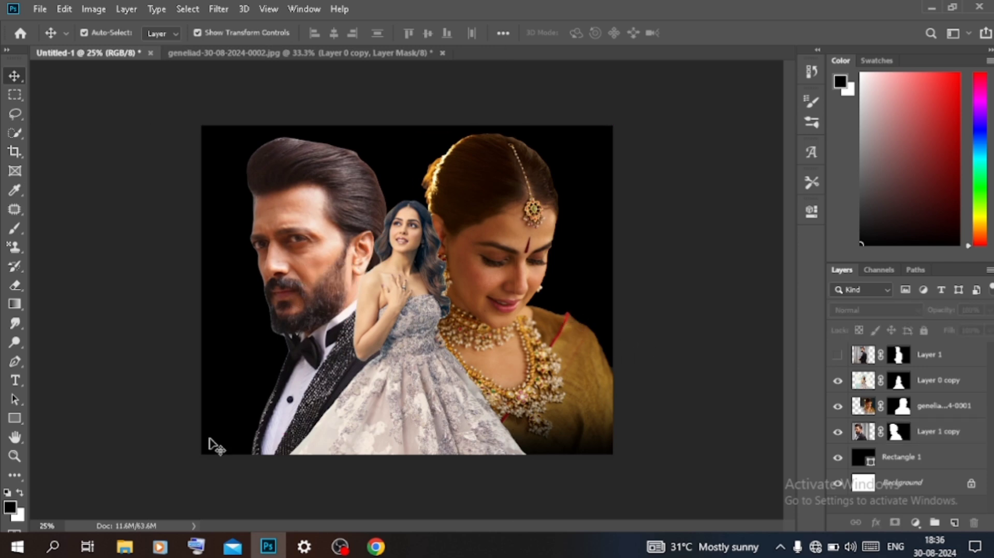
pyautogui.click(374, 390)
pyautogui.moveTo(400, 159); pyautogui.dragTo(398, 197)
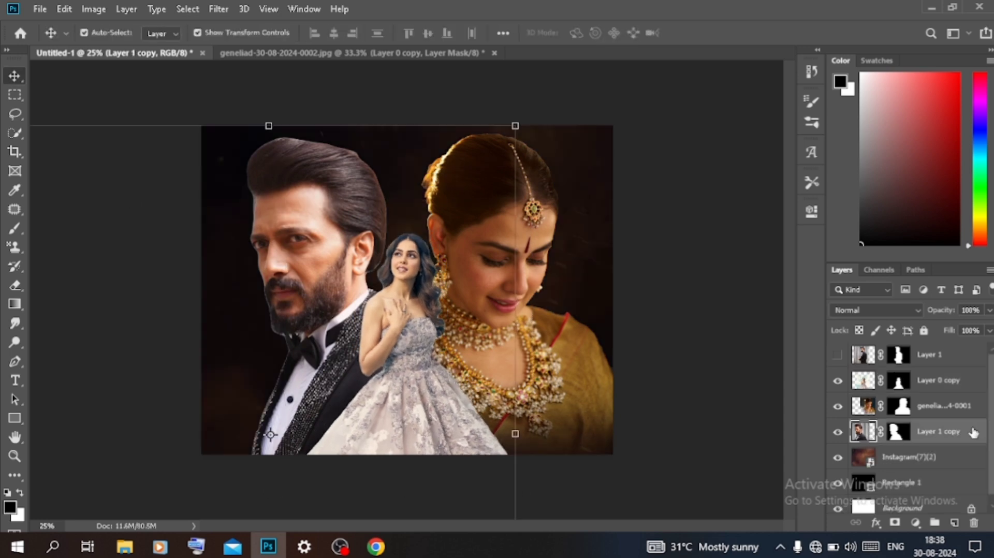
# - Give the man's layer an olive-green Color Overlay in Color blend mode
pyautogui.doubleClick(973, 433)
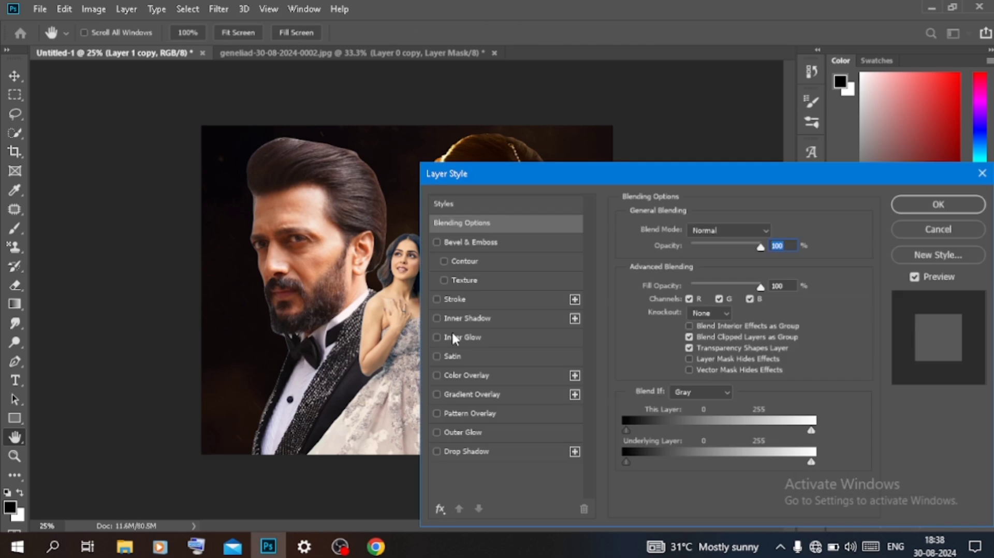
pyautogui.click(470, 375)
pyautogui.click(717, 232)
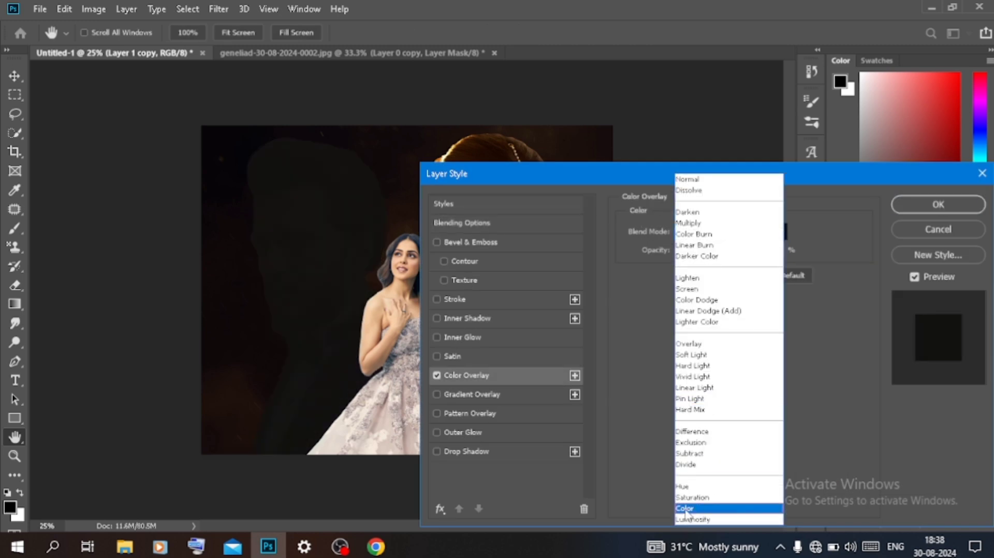
pyautogui.click(715, 514)
pyautogui.click(775, 232)
pyautogui.click(782, 355)
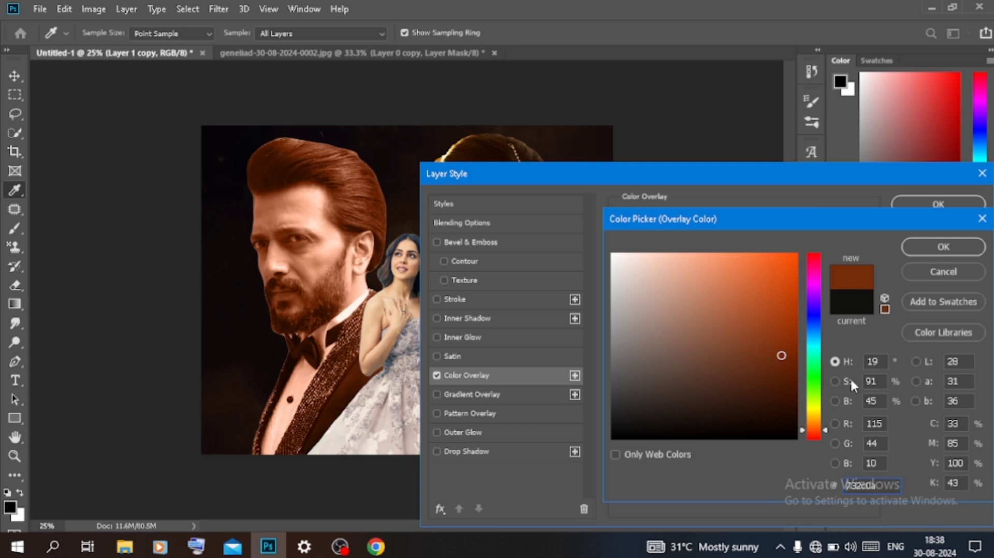
pyautogui.click(755, 389)
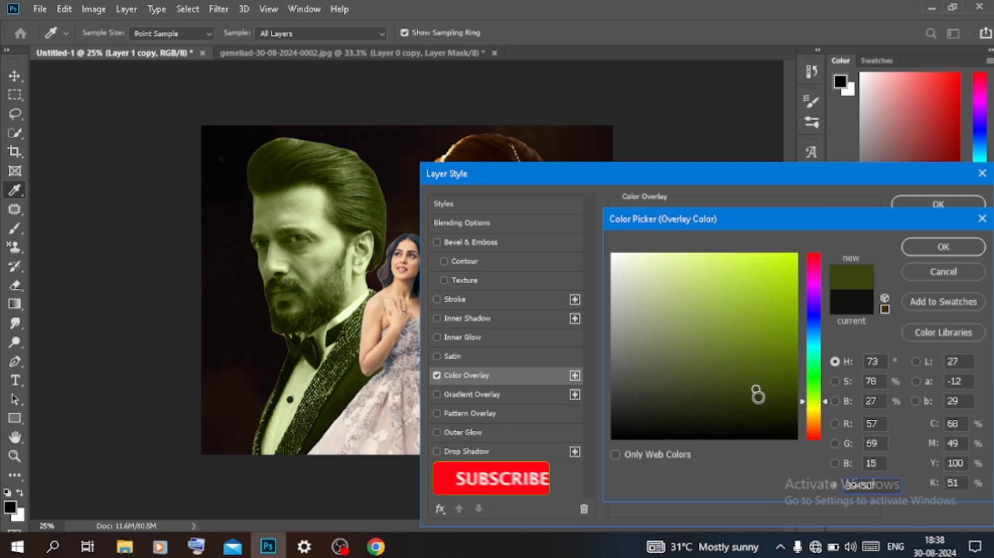
pyautogui.moveTo(818, 405); pyautogui.dragTo(817, 397)
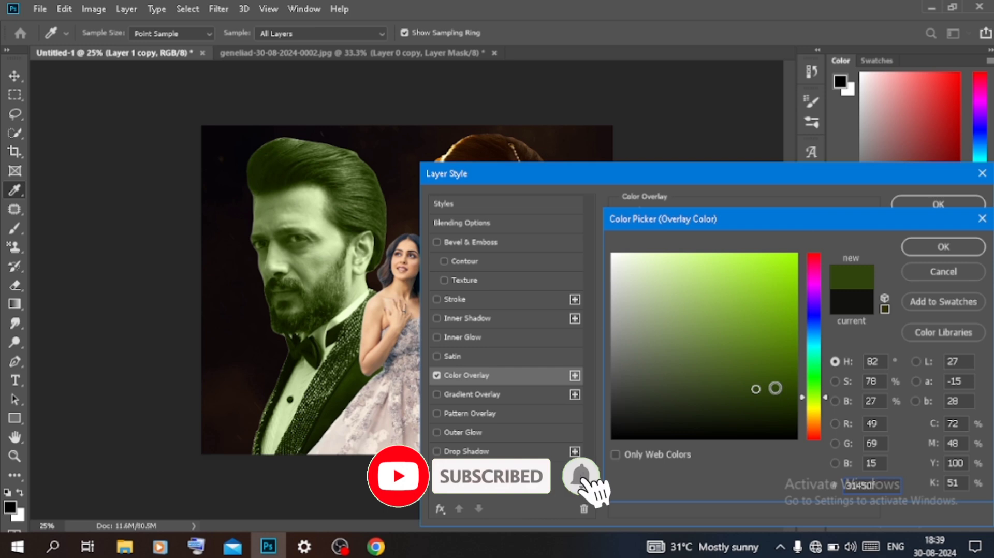
pyautogui.click(937, 248)
pyautogui.click(935, 205)
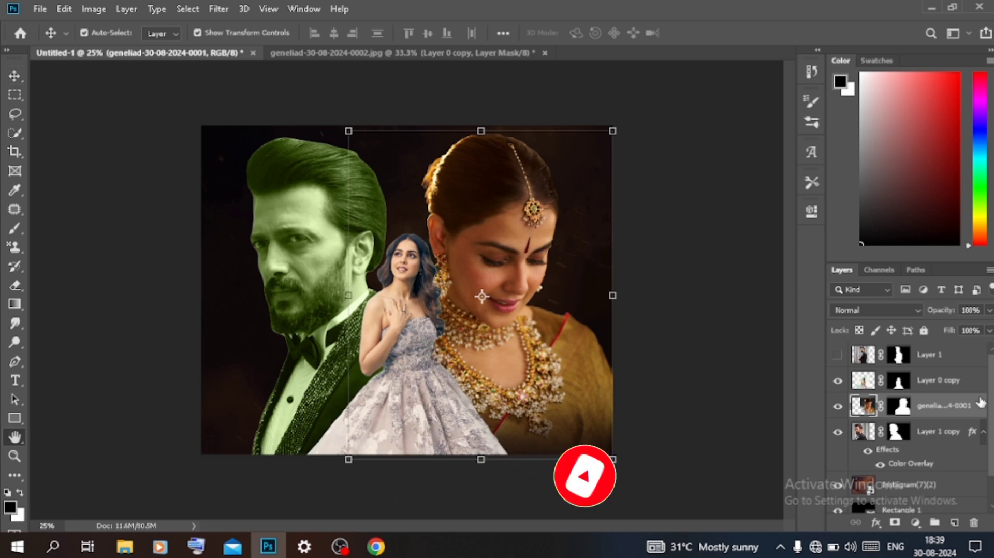
# - Give the sari woman's layer a red Color Overlay
pyautogui.doubleClick(911, 463)
pyautogui.click(772, 237)
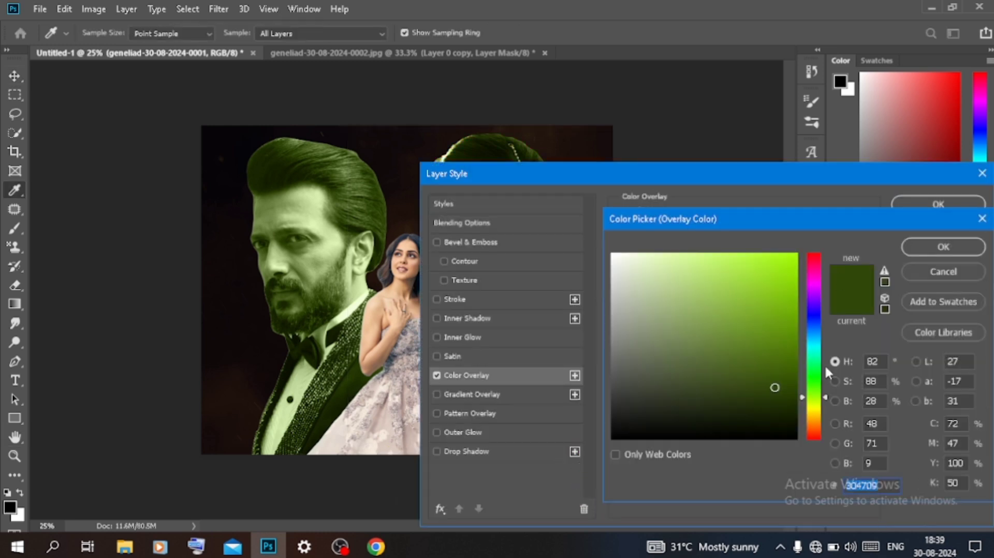
pyautogui.click(815, 434)
pyautogui.click(929, 248)
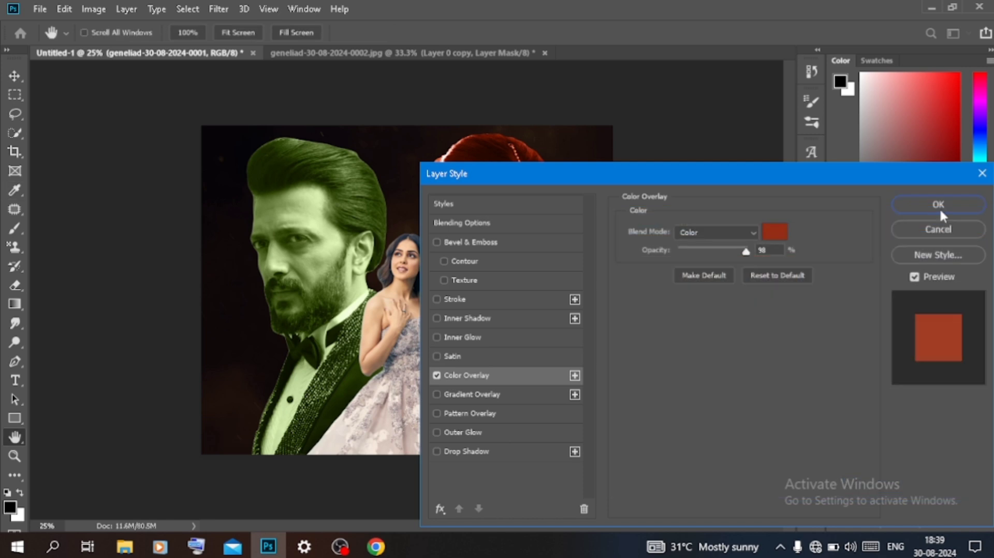
pyautogui.click(939, 207)
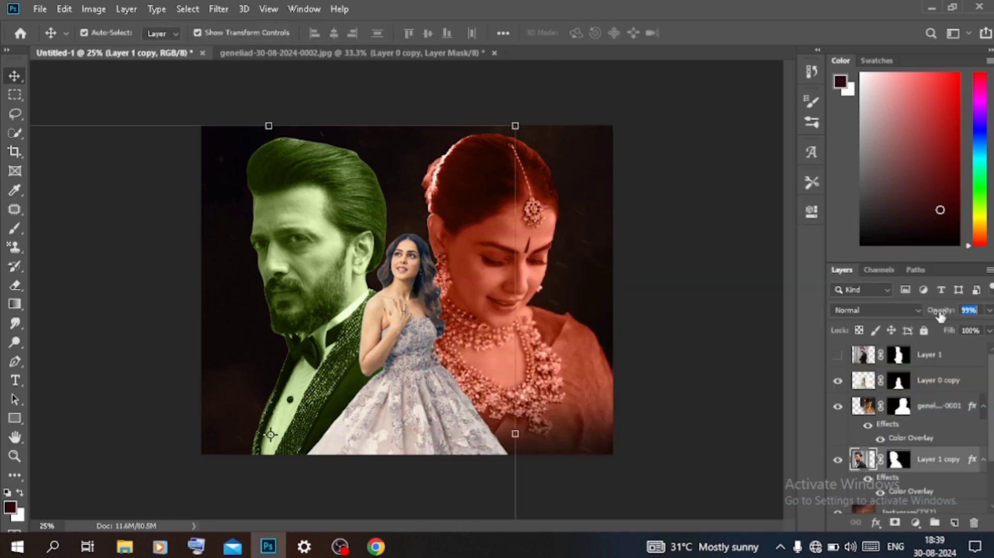
# - Set the green man to 39% opacity and the red woman to 56%
pyautogui.moveTo(941, 315); pyautogui.dragTo(901, 322)
pyautogui.click(583, 371)
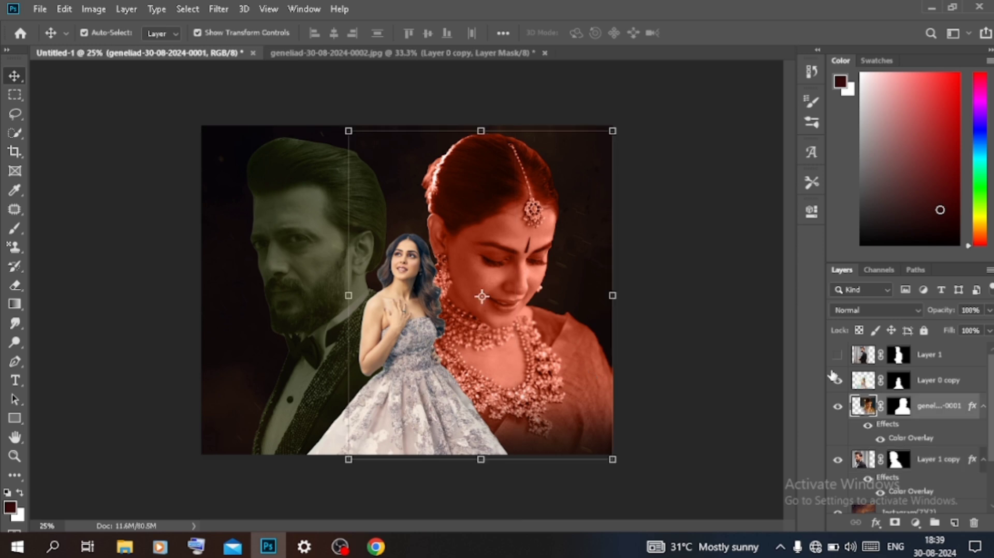
pyautogui.moveTo(946, 313); pyautogui.dragTo(924, 314)
pyautogui.click(874, 309)
pyautogui.press('Escape')
# - Add a Color Lookup adjustment layer using Crisp_Warm.look
pyautogui.click(914, 444)
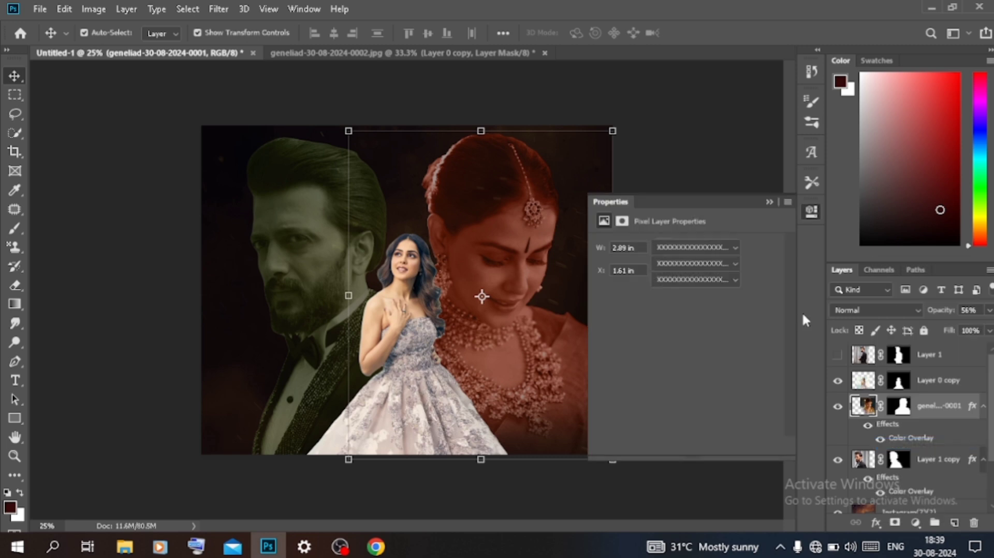
pyautogui.click(749, 246)
pyautogui.click(715, 52)
pyautogui.press('Down')
pyautogui.press('Down')
pyautogui.press('Down')
pyautogui.press('Down')
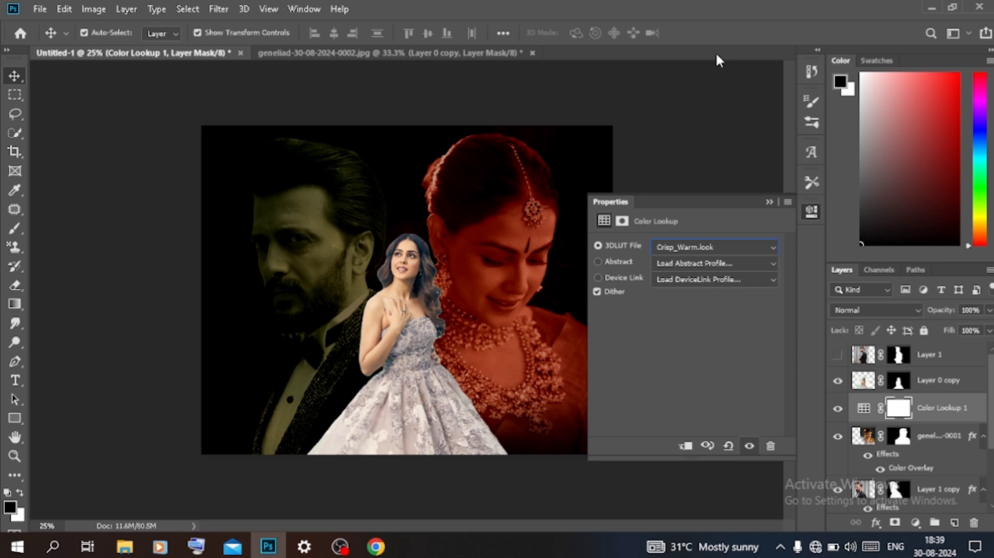
pyautogui.click(769, 202)
# - Raise the man's portrait opacity and lower the red woman's so she dims
pyautogui.click(917, 439)
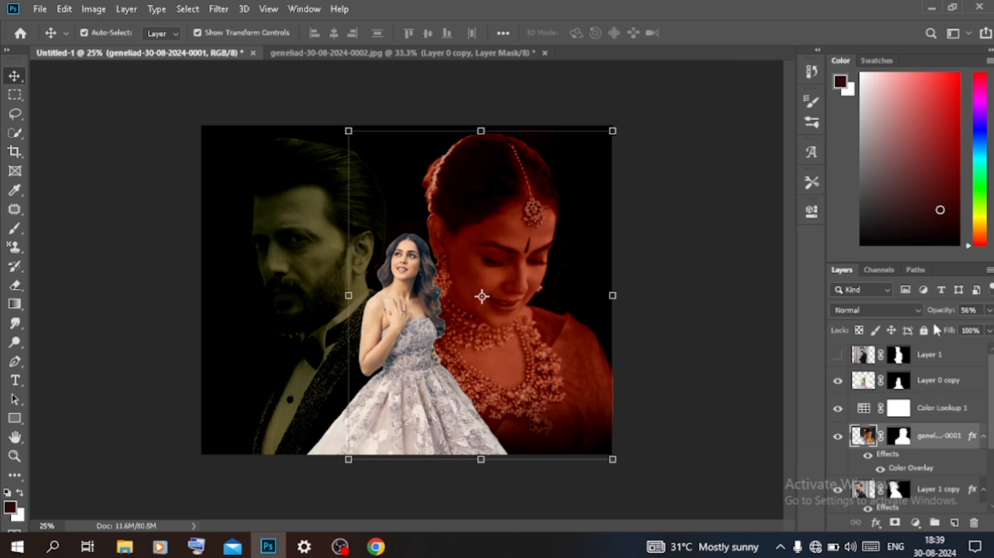
pyautogui.click(924, 489)
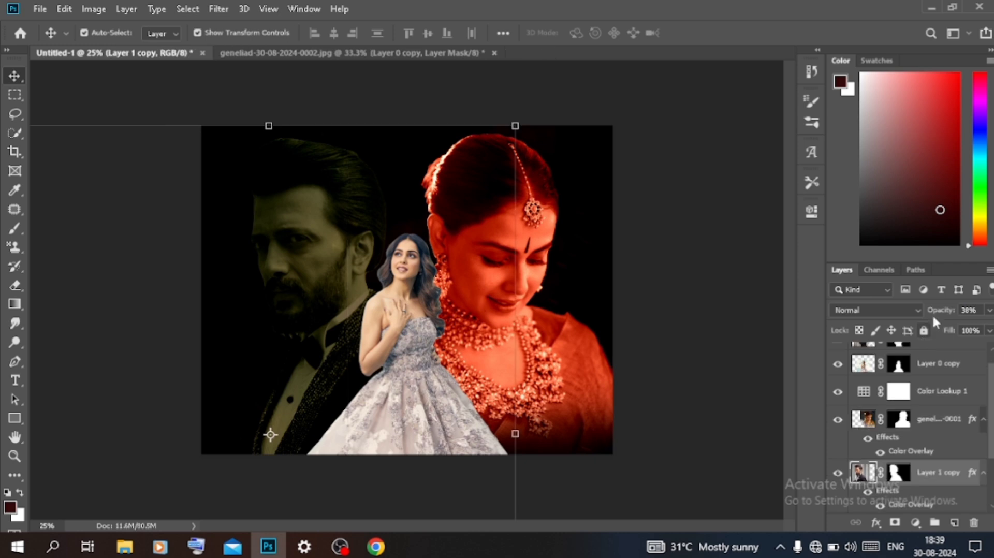
pyautogui.moveTo(885, 327); pyautogui.dragTo(923, 334)
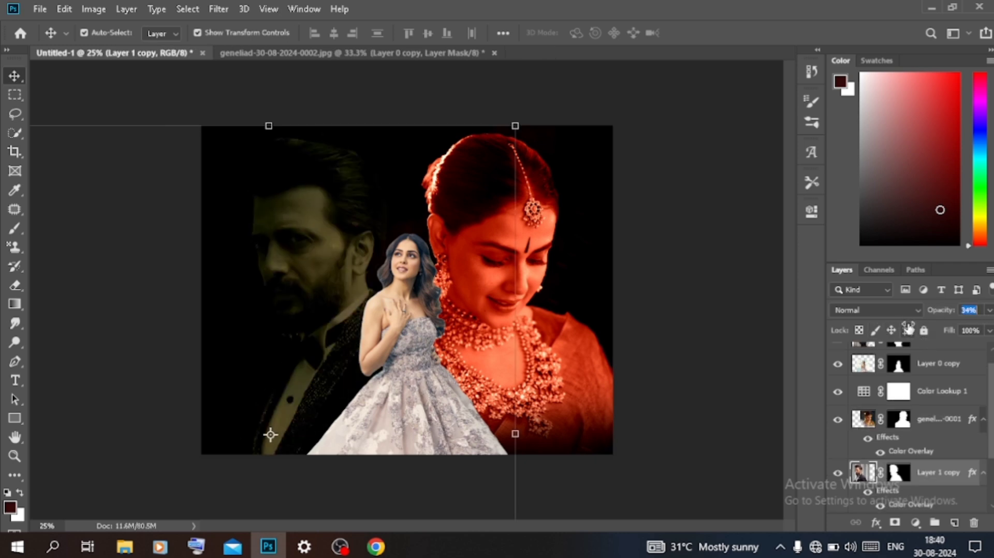
pyautogui.click(898, 439)
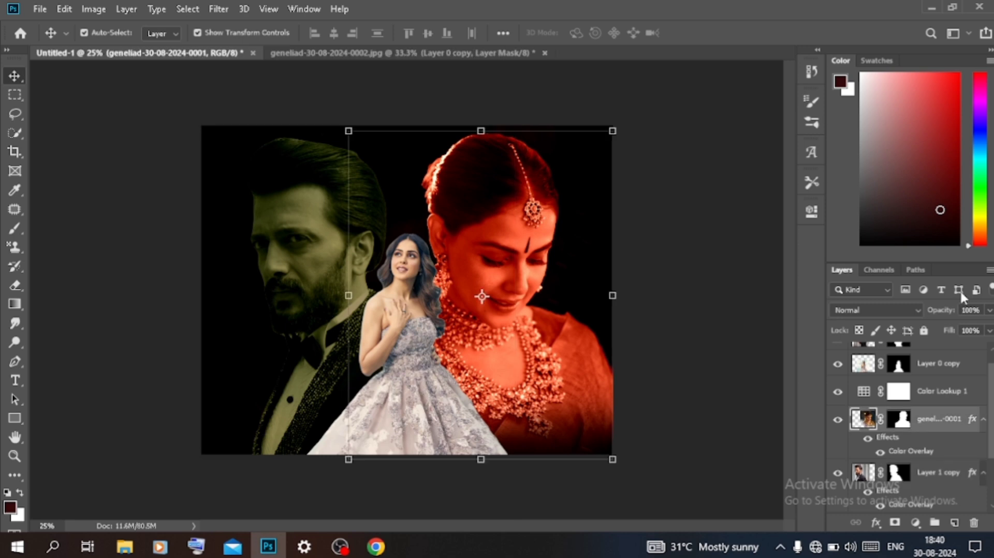
pyautogui.moveTo(935, 314); pyautogui.dragTo(905, 314)
pyautogui.click(738, 401)
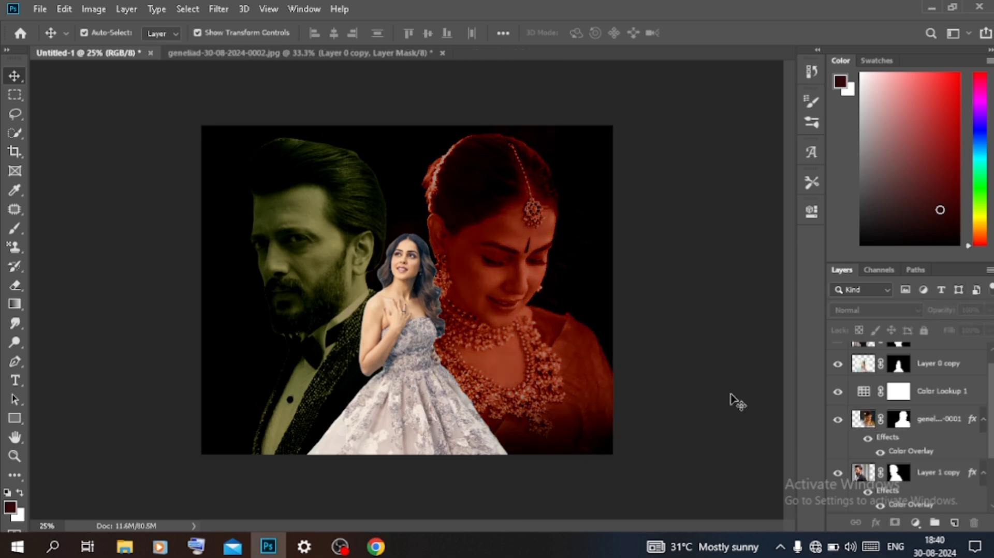
# - Add a new layer above Instagram(7)(2) and brush a red wash across the upper right
pyautogui.scroll(-3, 924, 451)
pyautogui.click(928, 449)
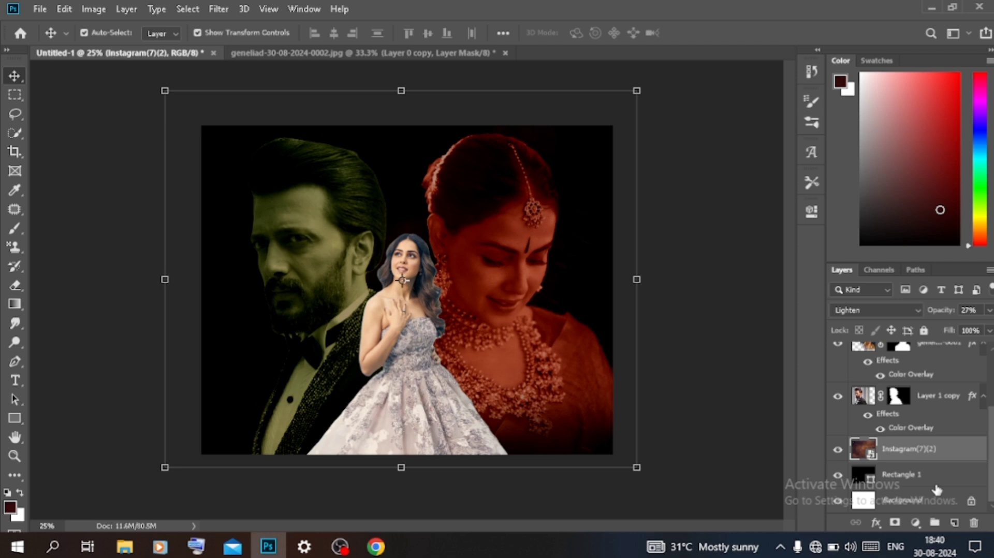
pyautogui.click(952, 523)
pyautogui.click(15, 228)
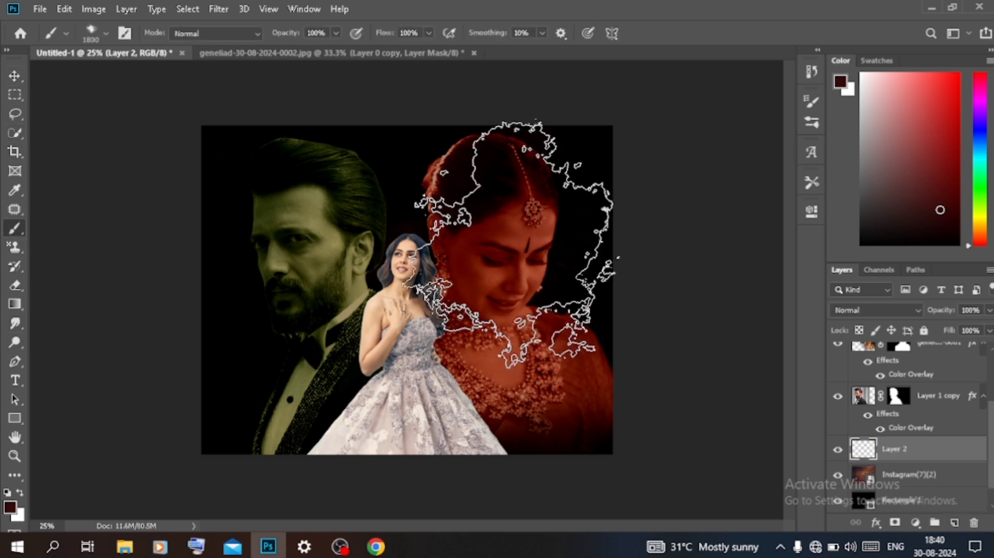
pyautogui.moveTo(455, 288); pyautogui.dragTo(665, 222)
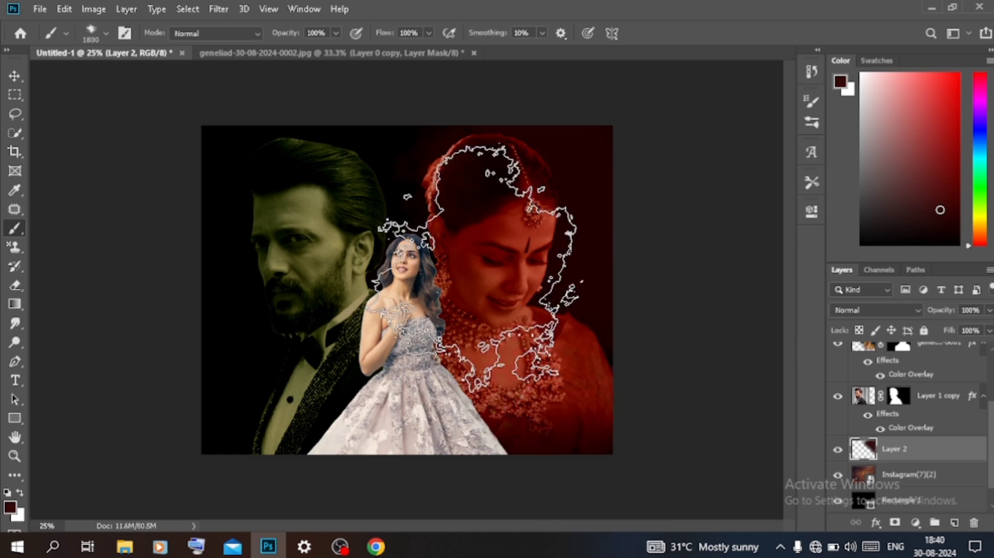
# - Paint a darkened olive-yellow wash across the left side behind the man
pyautogui.click(9, 510)
pyautogui.click(318, 186)
pyautogui.click(794, 381)
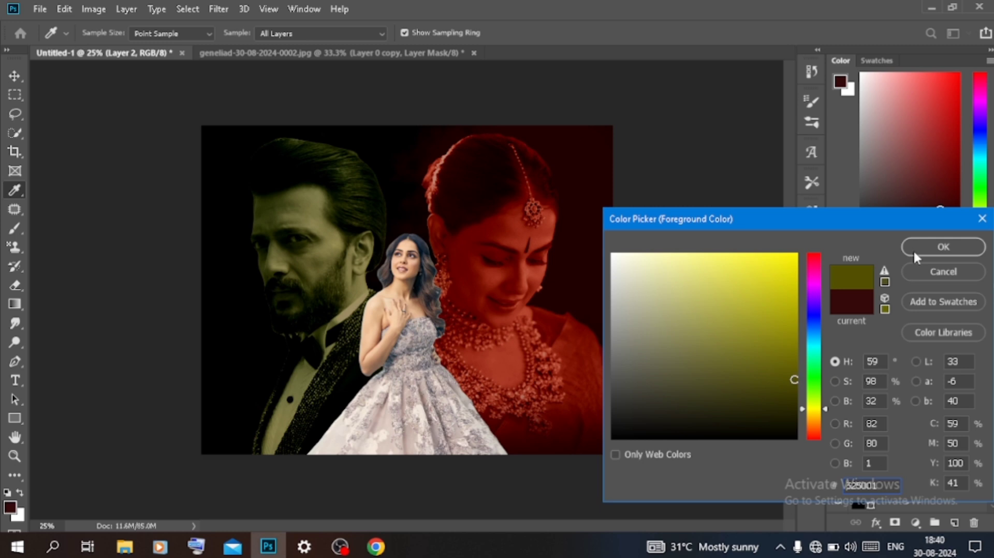
pyautogui.click(938, 243)
pyautogui.moveTo(256, 151)
pyautogui.mouseDown()
pyautogui.moveTo(187, 279)
pyautogui.moveTo(321, 176)
pyautogui.mouseUp()
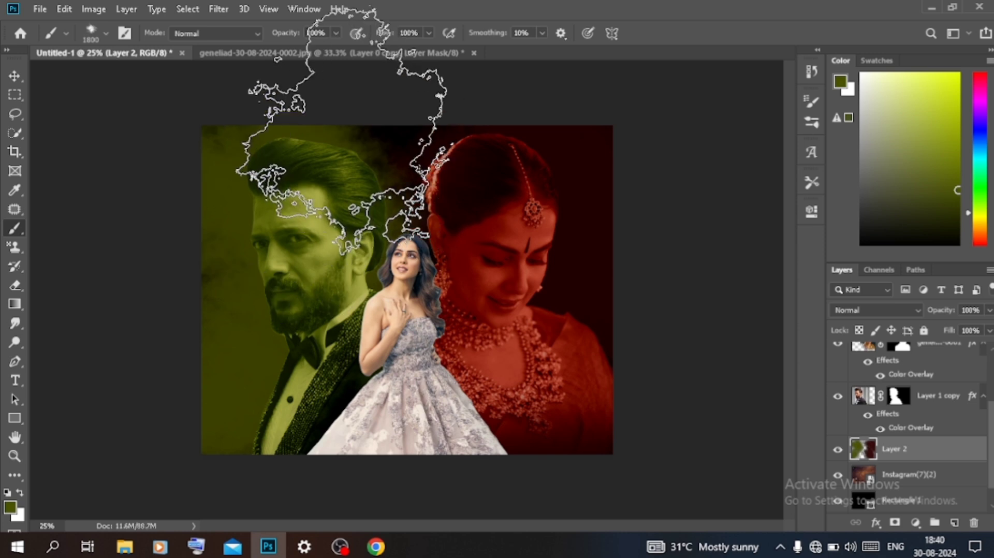
pyautogui.click(14, 77)
# - Leave the layer blend mode at Normal and dismiss the adjustment layer list
pyautogui.click(875, 309)
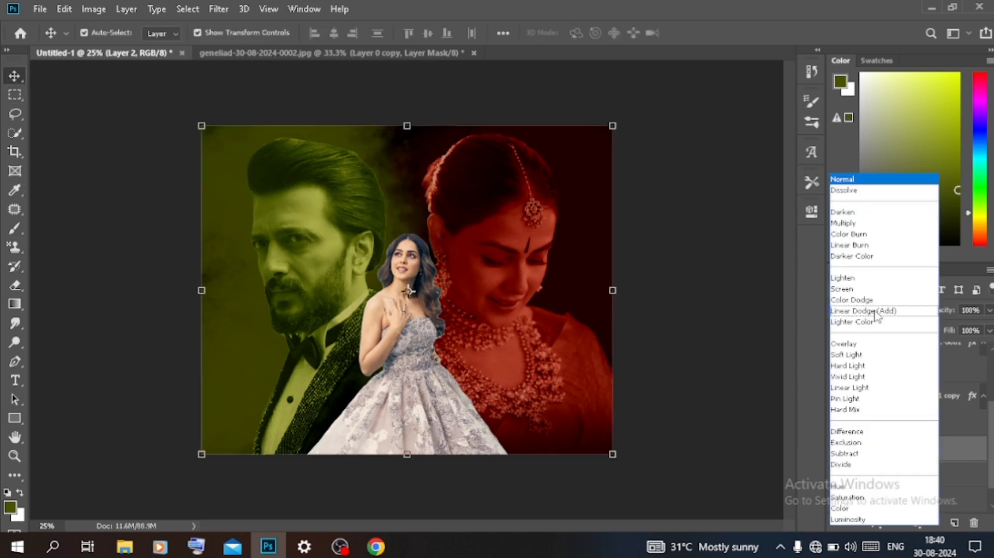
pyautogui.click(863, 179)
pyautogui.click(915, 523)
pyautogui.click(909, 445)
pyautogui.scroll(2, 924, 425)
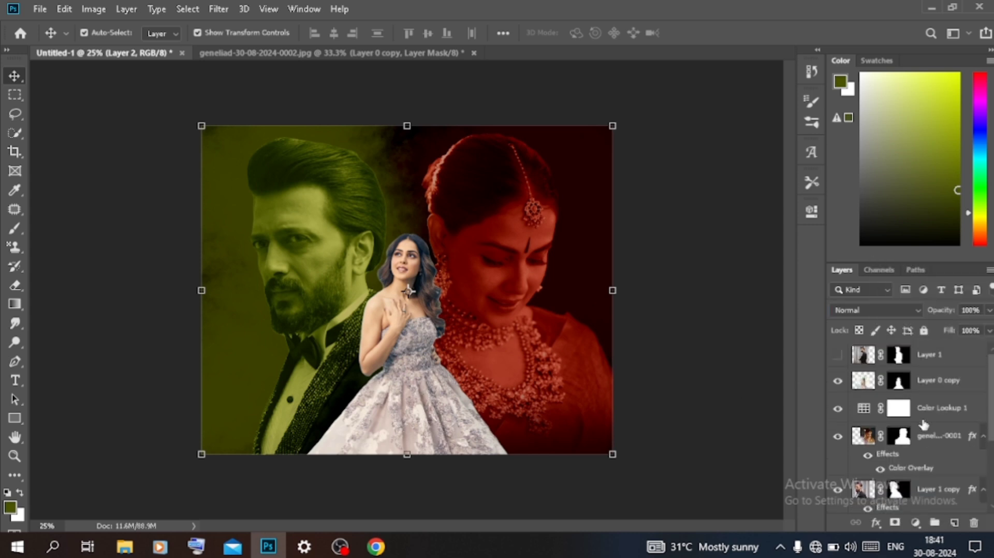
# - Switch Color Lookup 1 through the 3DLUT looks to HorrorBlue.3DL
pyautogui.doubleClick(864, 409)
pyautogui.click(715, 247)
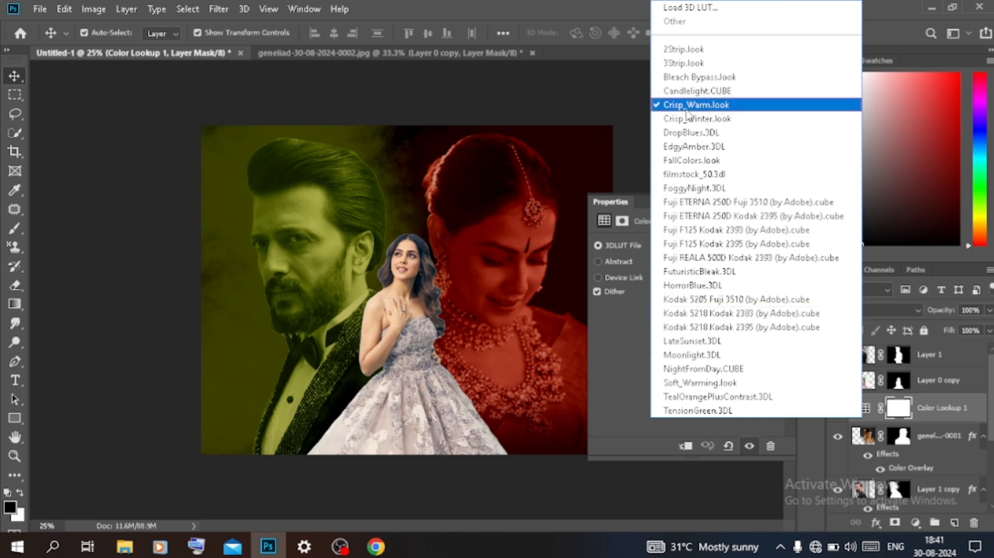
pyautogui.click(693, 49)
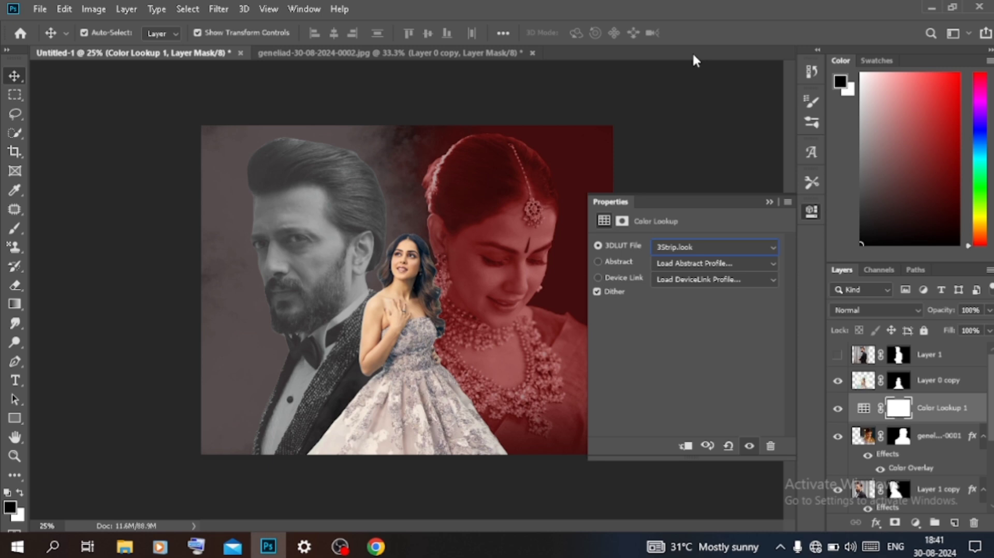
pyautogui.press('Down')
pyautogui.press('Down')
pyautogui.press('Down')
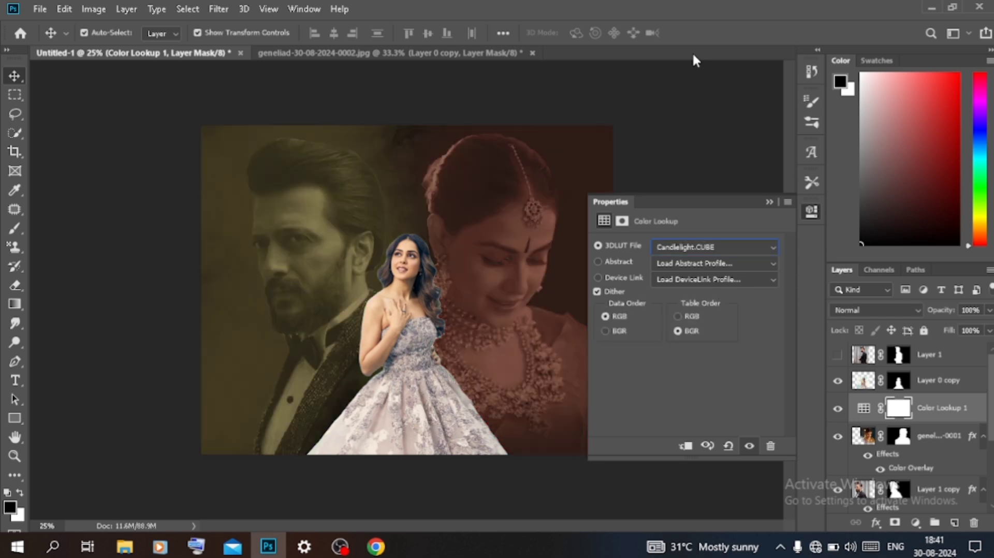
pyautogui.press('Down')
pyautogui.press('Down')
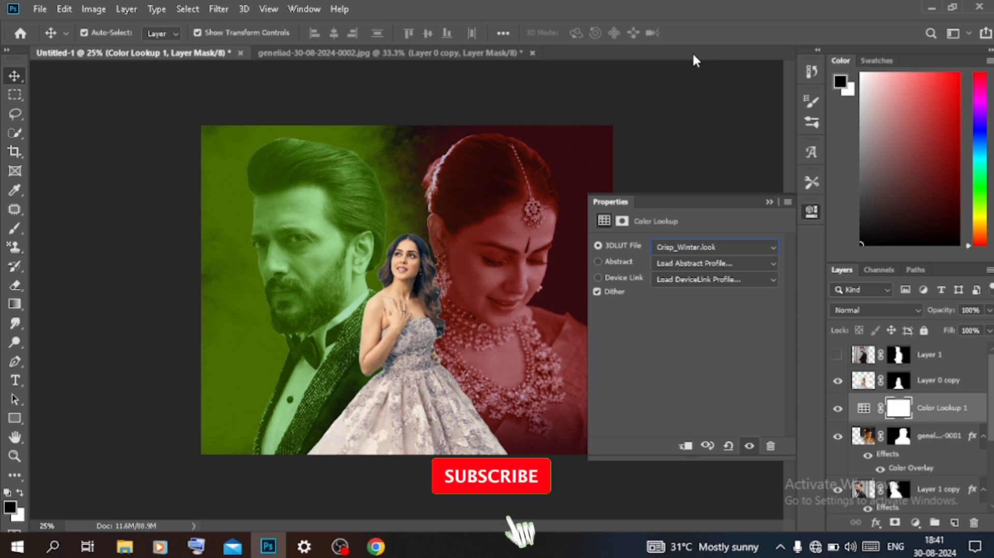
pyautogui.press('Down')
pyautogui.press('Down')
pyautogui.press('Down')
pyautogui.press('Down')
pyautogui.press('Down')
pyautogui.press('Down')
pyautogui.press('Down')
pyautogui.press('Down')
pyautogui.press('Down')
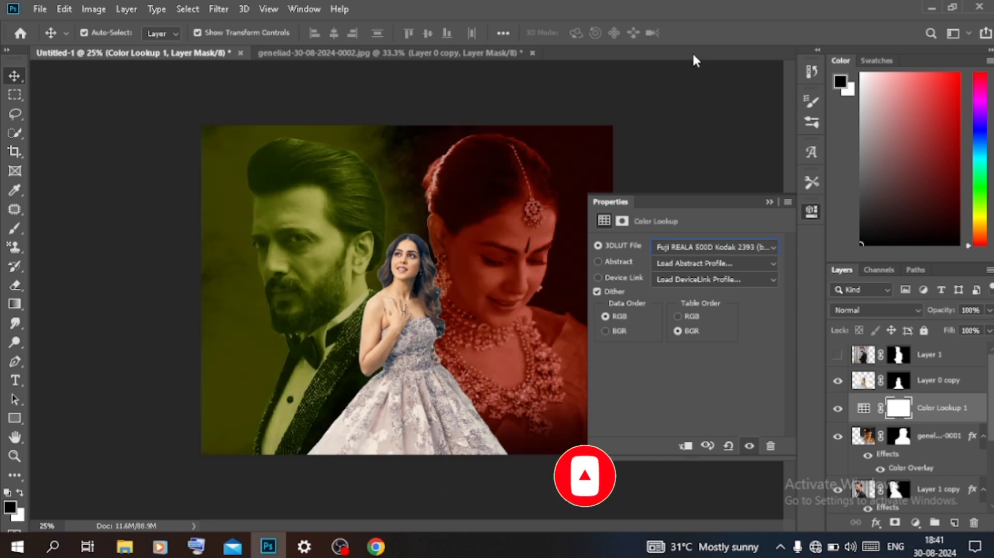
pyautogui.press('Down')
pyautogui.press('Down')
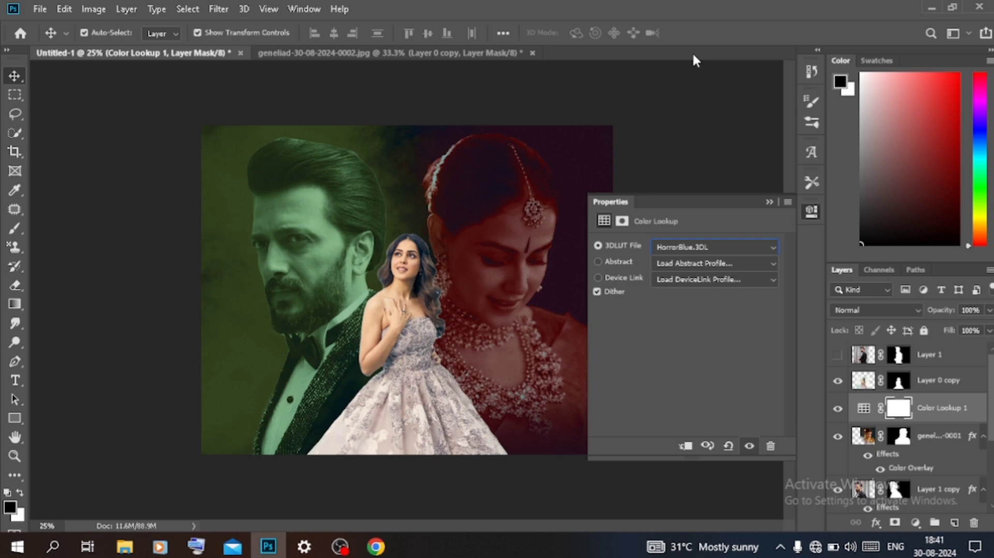
pyautogui.click(768, 201)
# - Shrink the girl in the white gown slightly from the top and reposition her
pyautogui.click(422, 260)
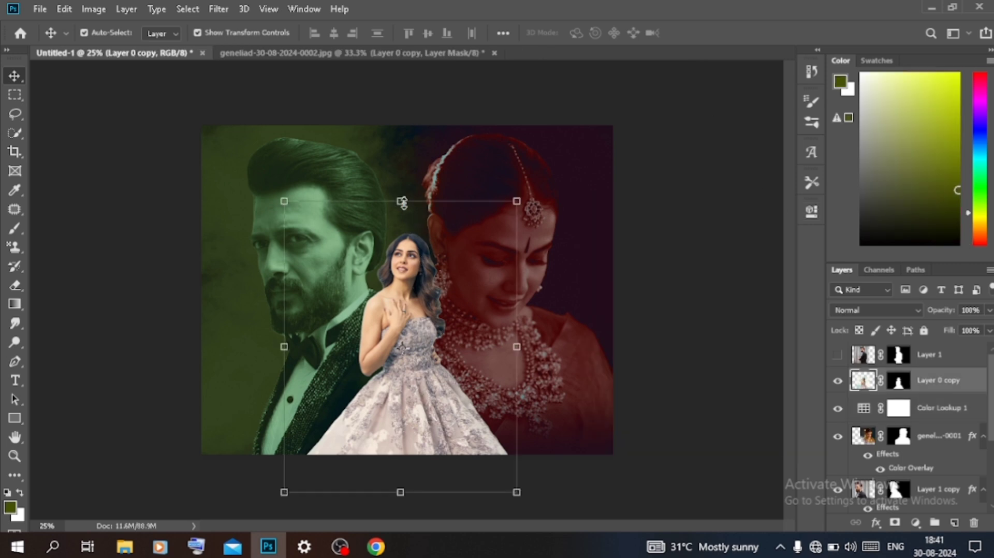
pyautogui.moveTo(402, 201); pyautogui.dragTo(402, 233)
pyautogui.moveTo(414, 385); pyautogui.dragTo(414, 382)
pyautogui.click(164, 505)
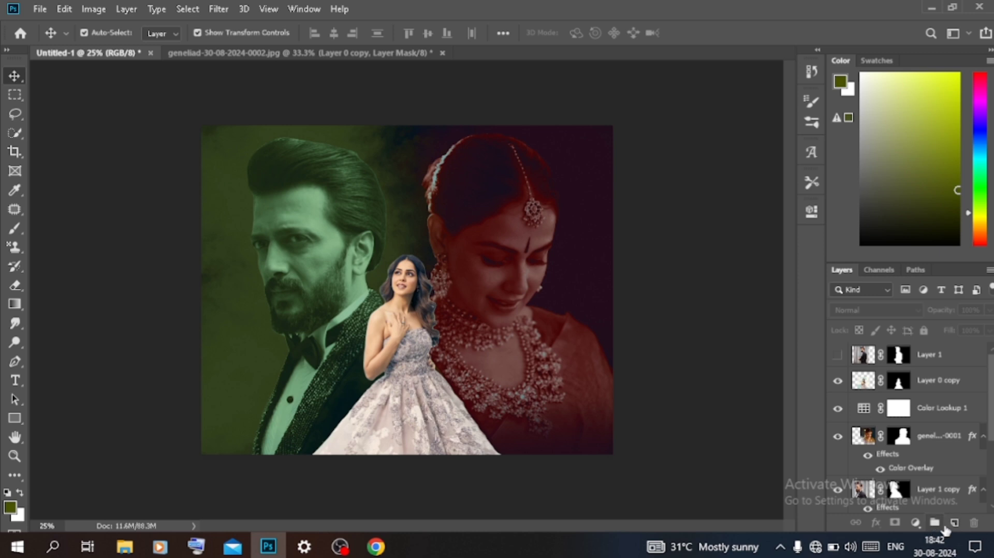
# - Create Layer 3 with a white brush, undoing a first test stroke
pyautogui.click(954, 522)
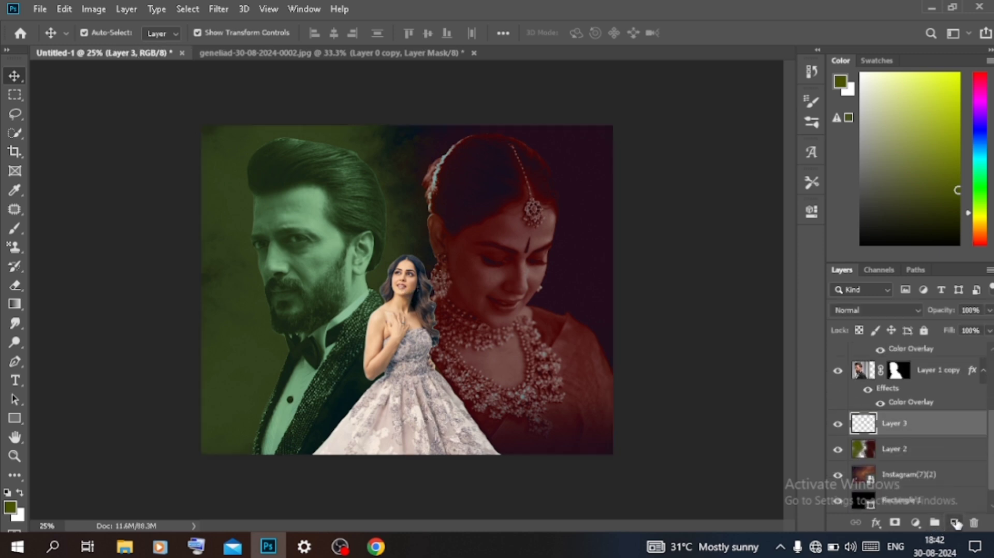
pyautogui.click(15, 228)
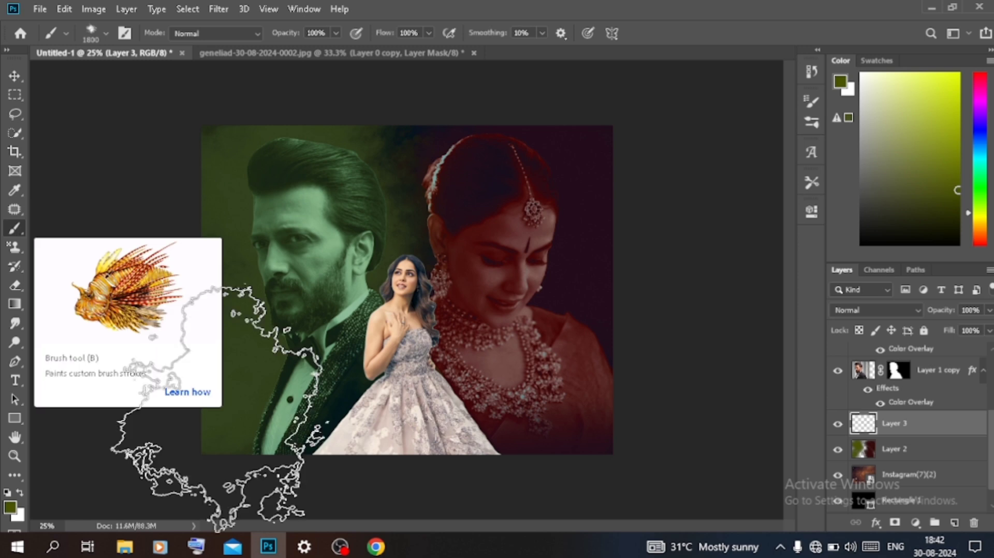
pyautogui.press('[')
pyautogui.press('[')
pyautogui.press('[')
pyautogui.press('[')
pyautogui.press('[')
pyautogui.press('[')
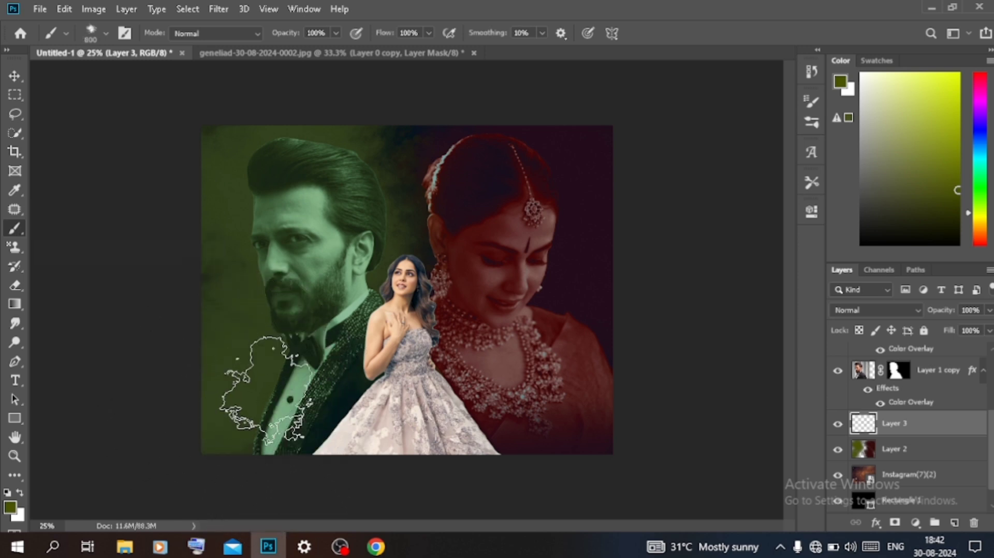
pyautogui.press('x')
pyautogui.moveTo(213, 476); pyautogui.dragTo(290, 474)
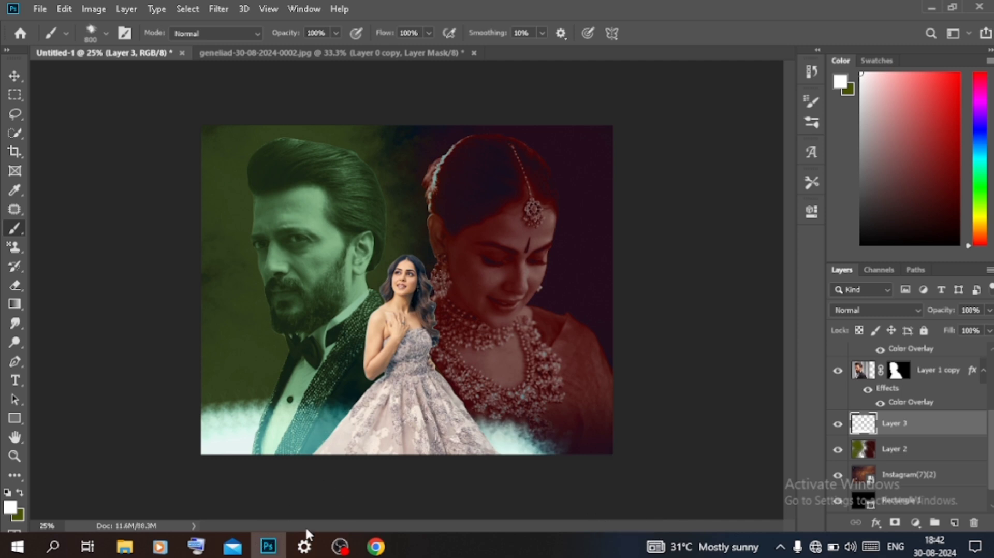
pyautogui.hotkey('ctrl', 'z')
# - Paint soft white mist along the poster's bottom edge with a 1200 brush
pyautogui.hotkey('ctrl', '-')
pyautogui.hotkey('ctrl', '-')
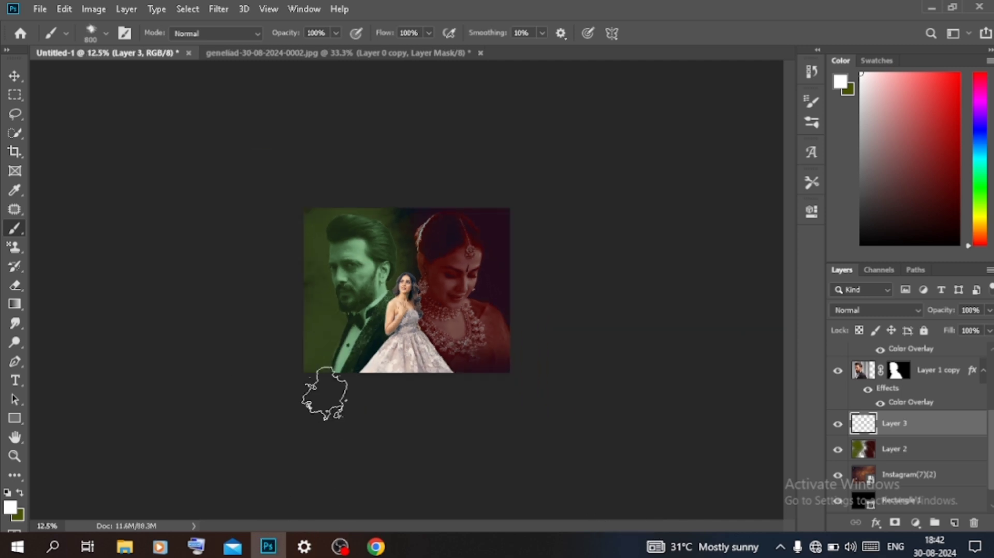
pyautogui.press(']')
pyautogui.press(']')
pyautogui.moveTo(339, 406)
pyautogui.mouseDown()
pyautogui.moveTo(390, 404)
pyautogui.moveTo(346, 386)
pyautogui.moveTo(399, 400)
pyautogui.mouseUp()
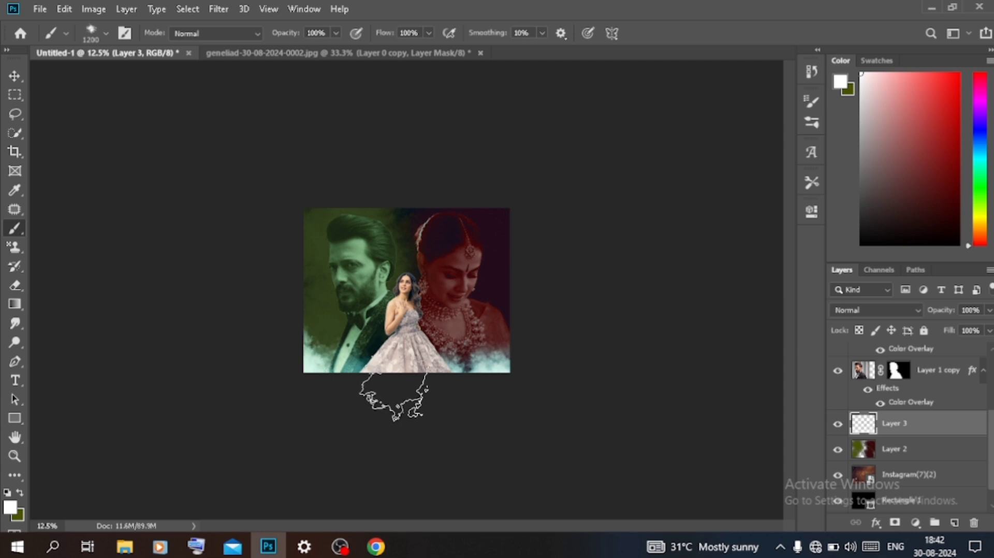
pyautogui.moveTo(244, 401); pyautogui.dragTo(455, 393)
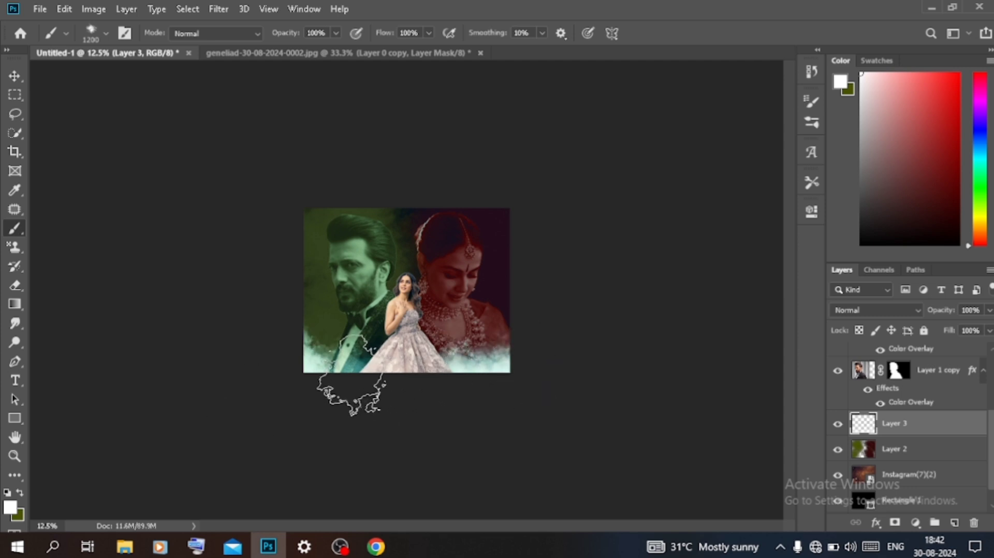
pyautogui.click(14, 76)
pyautogui.hotkey('ctrl', '+')
pyautogui.hotkey('ctrl', '+')
pyautogui.hotkey('ctrl', '+')
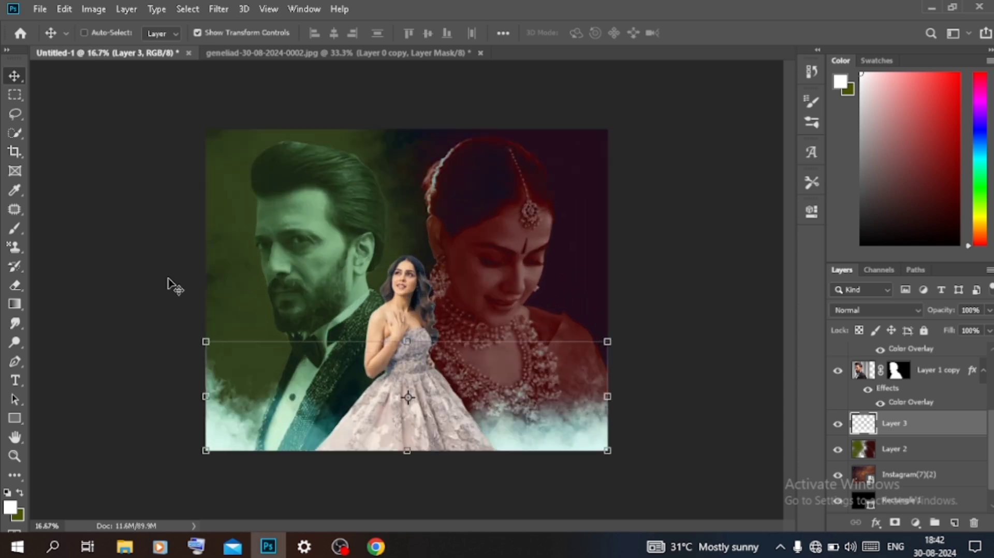
# - In File Explorer, open the jp folder inside D:\material\Png
pyautogui.click(124, 546)
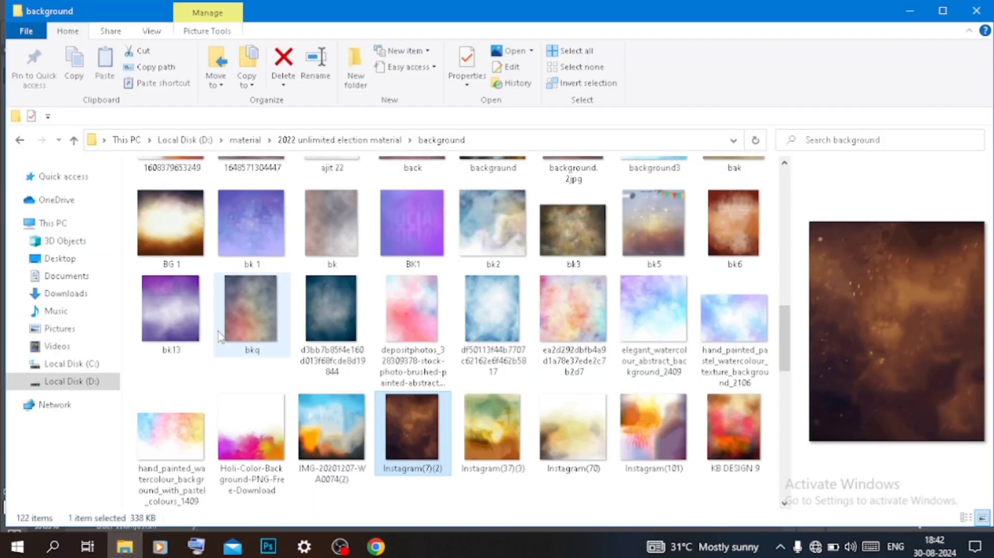
pyautogui.click(67, 382)
pyautogui.doubleClick(363, 222)
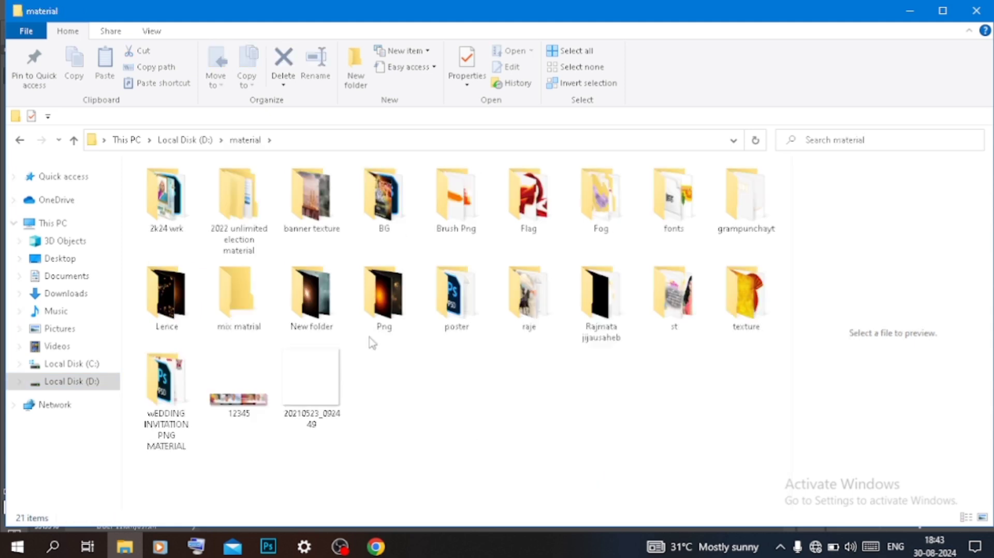
pyautogui.click(381, 322)
pyautogui.doubleClick(380, 322)
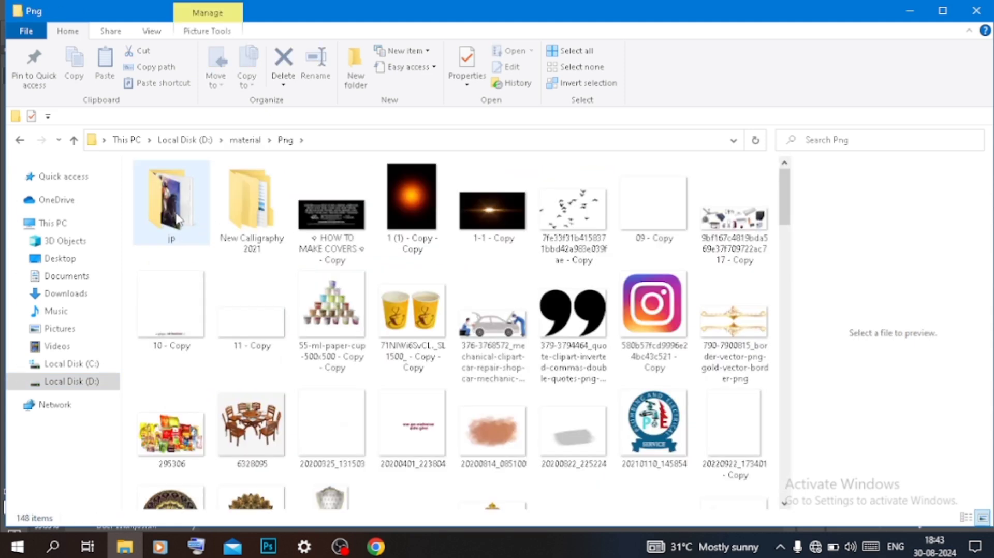
pyautogui.doubleClick(197, 214)
# - Browse the jp folder's light-effect and shivaji_maharaj wallpaper previews
pyautogui.scroll(-3, 207, 295)
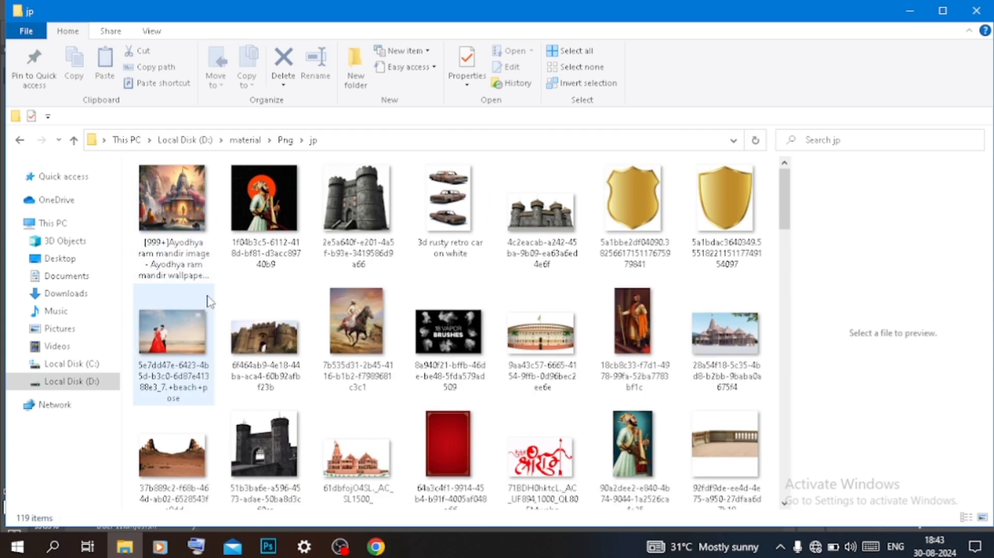
pyautogui.scroll(-5, 207, 300)
pyautogui.scroll(-2, 207, 305)
pyautogui.click(355, 195)
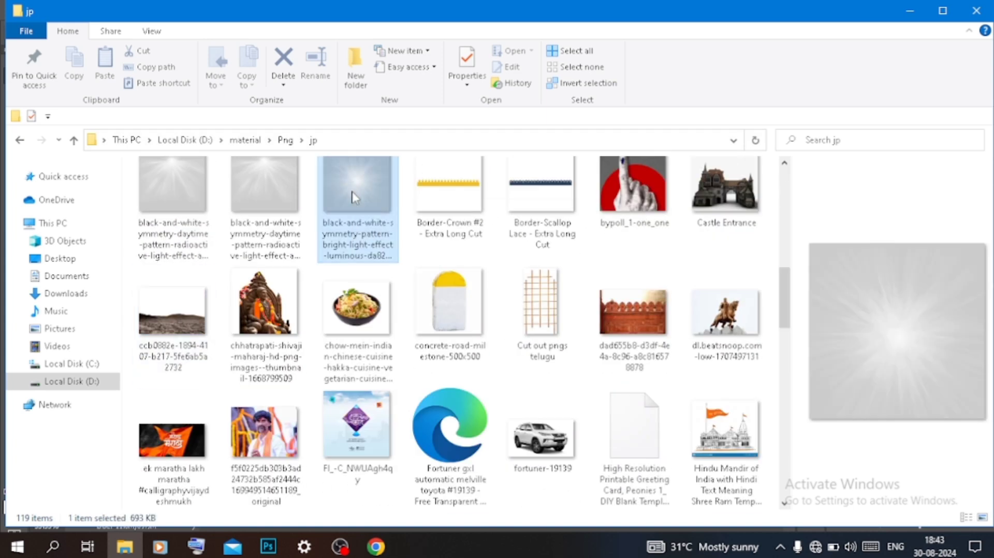
pyautogui.scroll(-2, 354, 196)
pyautogui.scroll(-5, 353, 196)
pyautogui.scroll(3, 353, 195)
pyautogui.scroll(3, 353, 196)
pyautogui.scroll(-8, 353, 196)
pyautogui.scroll(-3, 352, 195)
pyautogui.click(352, 188)
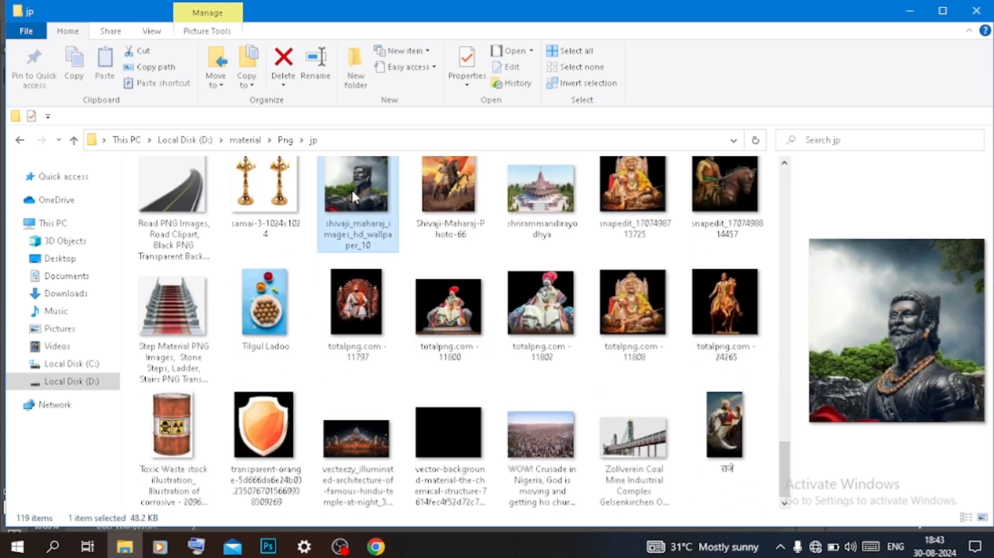
# - Return to the Png folder and drag the orange glow image into Photoshop
pyautogui.click(20, 140)
pyautogui.moveTo(414, 204); pyautogui.dragTo(325, 554)
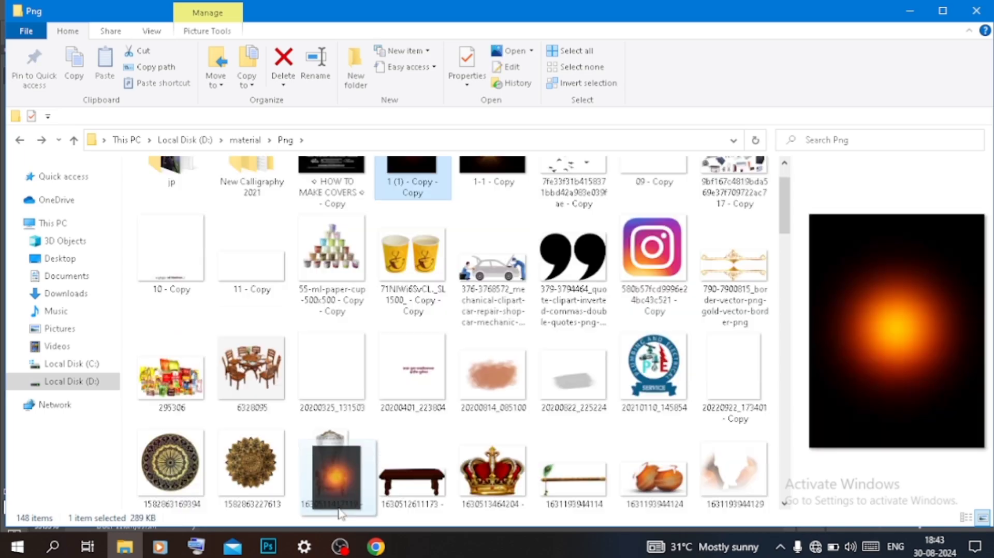
pyautogui.click(268, 546)
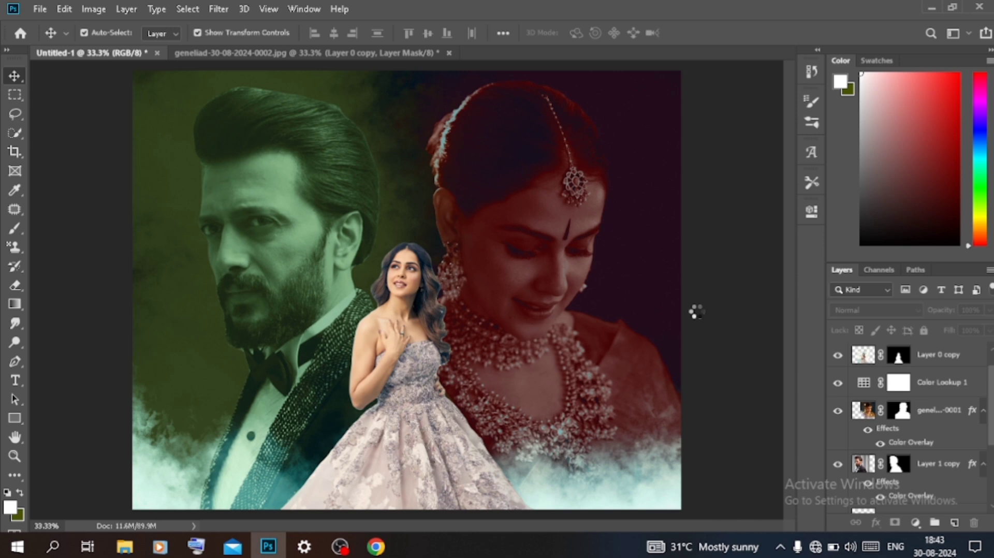
# - In Camera Raw, set Temperature to +14 and Contrast to +11
pyautogui.write('-10014')
pyautogui.press('Return')
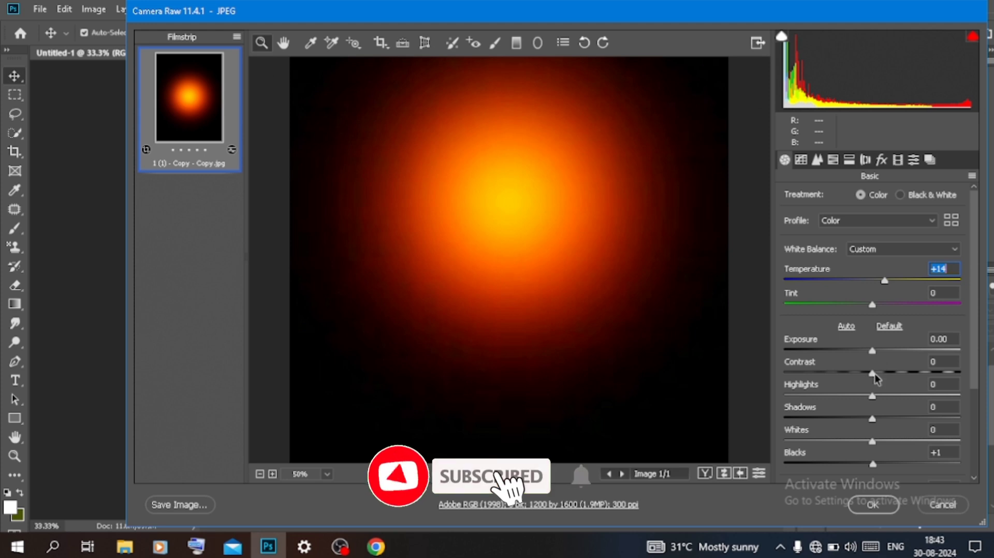
pyautogui.moveTo(874, 374); pyautogui.dragTo(883, 373)
# - Set orange and red HSL saturation to -100 and place the grey glow
pyautogui.click(877, 229)
pyautogui.click(802, 160)
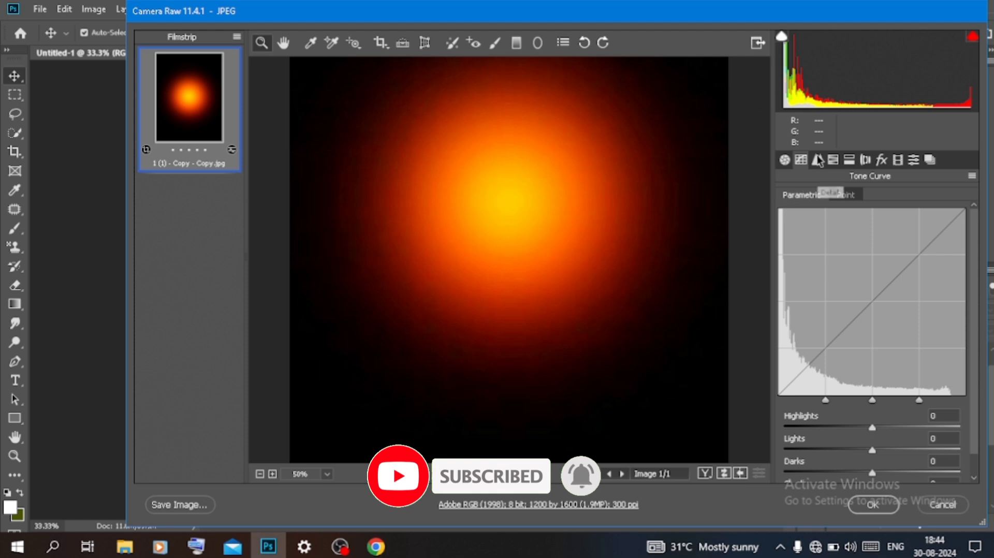
pyautogui.click(818, 160)
pyautogui.click(849, 160)
pyautogui.click(833, 195)
pyautogui.moveTo(876, 268); pyautogui.dragTo(789, 269)
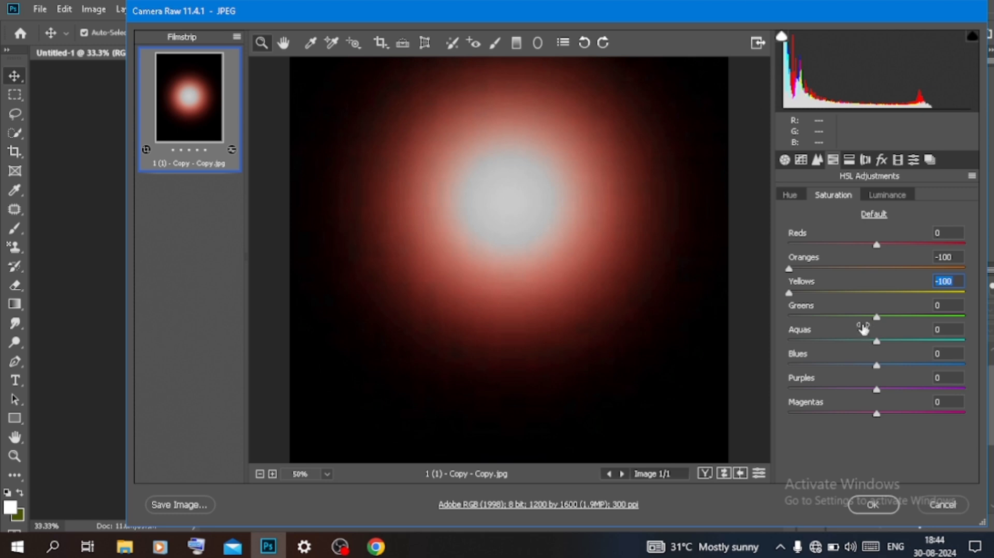
pyautogui.moveTo(876, 245); pyautogui.dragTo(789, 244)
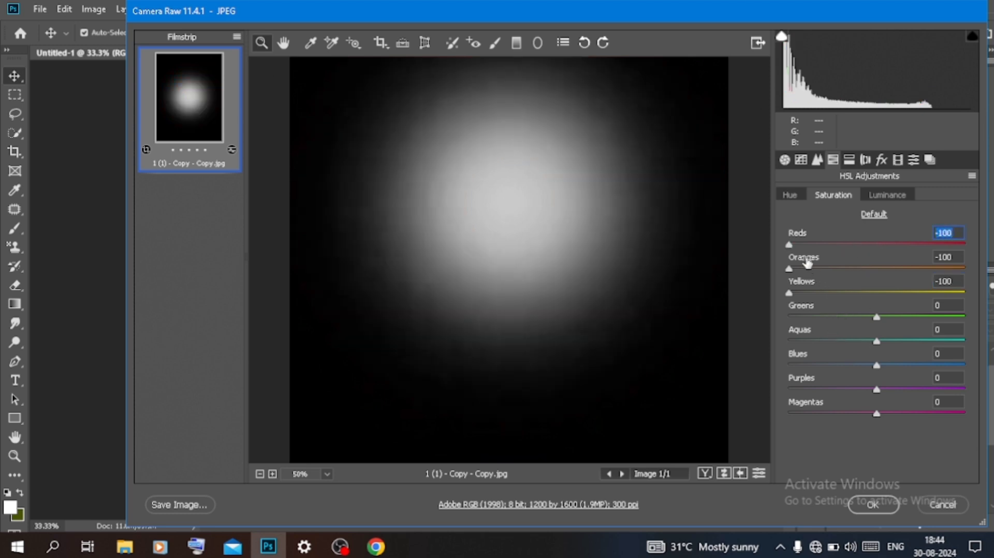
pyautogui.click(873, 505)
# - Blend the glow in Screen mode below Layer 0 copy and Color Lookup 1 at 77% opacity
pyautogui.click(875, 309)
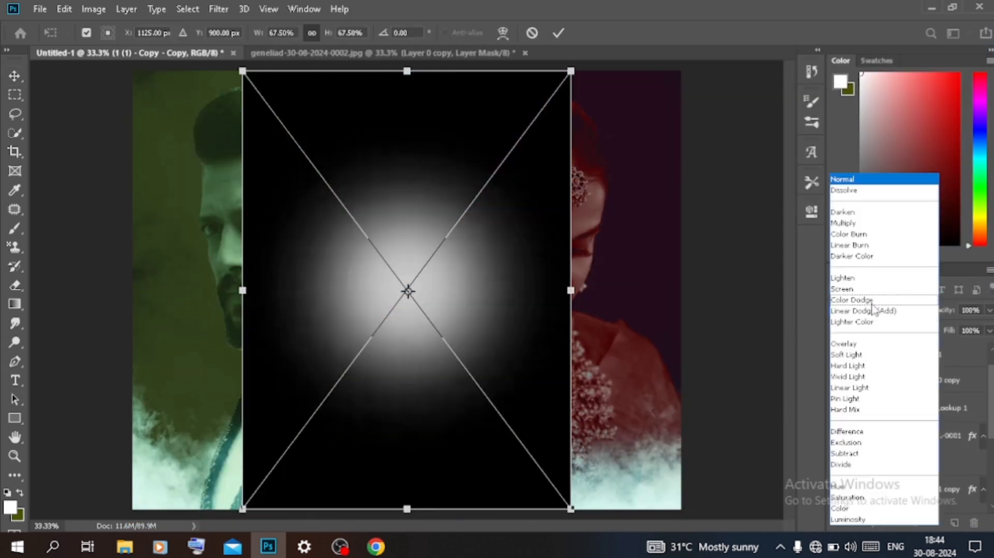
pyautogui.press('Escape')
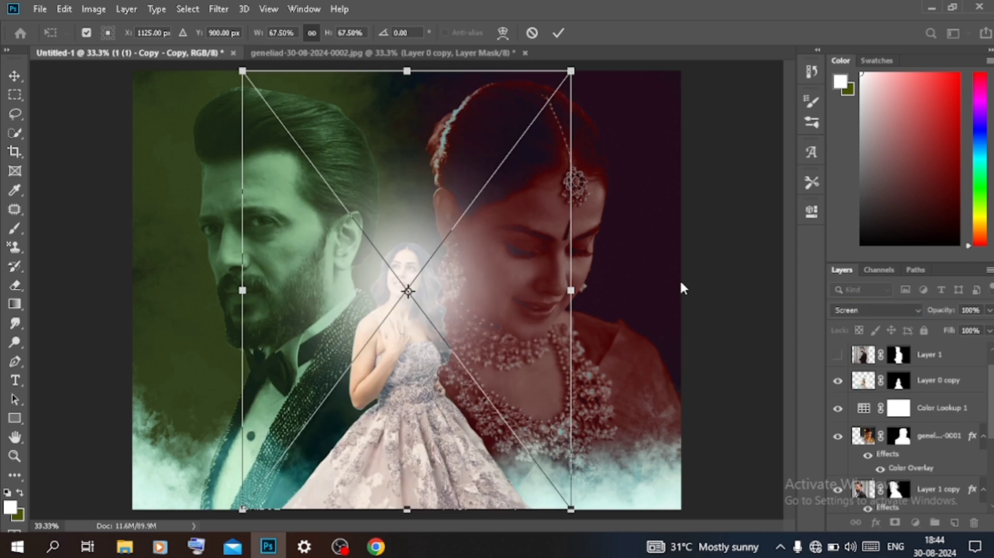
pyautogui.scroll(1, 906, 393)
pyautogui.moveTo(911, 406)
pyautogui.mouseDown()
pyautogui.moveTo(879, 468)
pyautogui.moveTo(891, 414)
pyautogui.mouseUp()
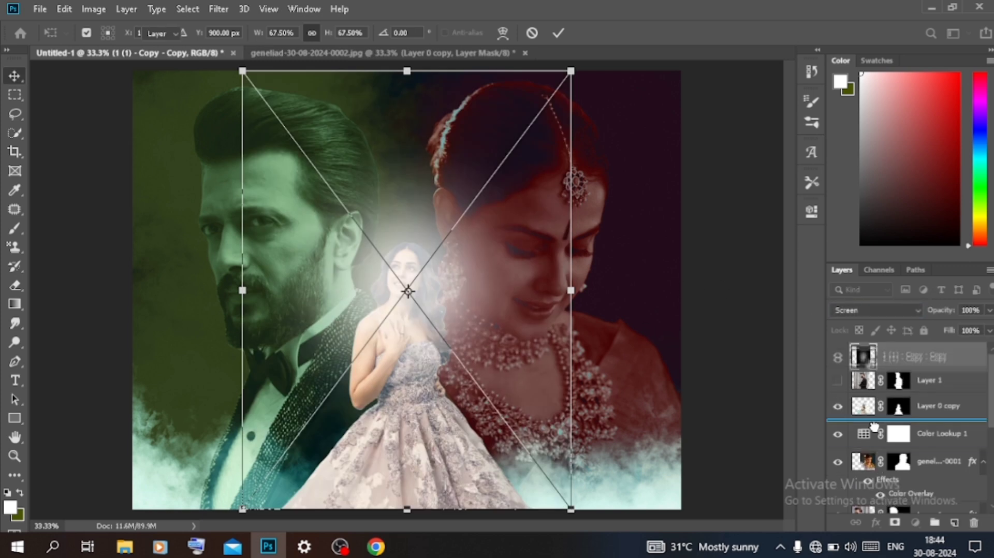
pyautogui.moveTo(477, 303); pyautogui.dragTo(474, 316)
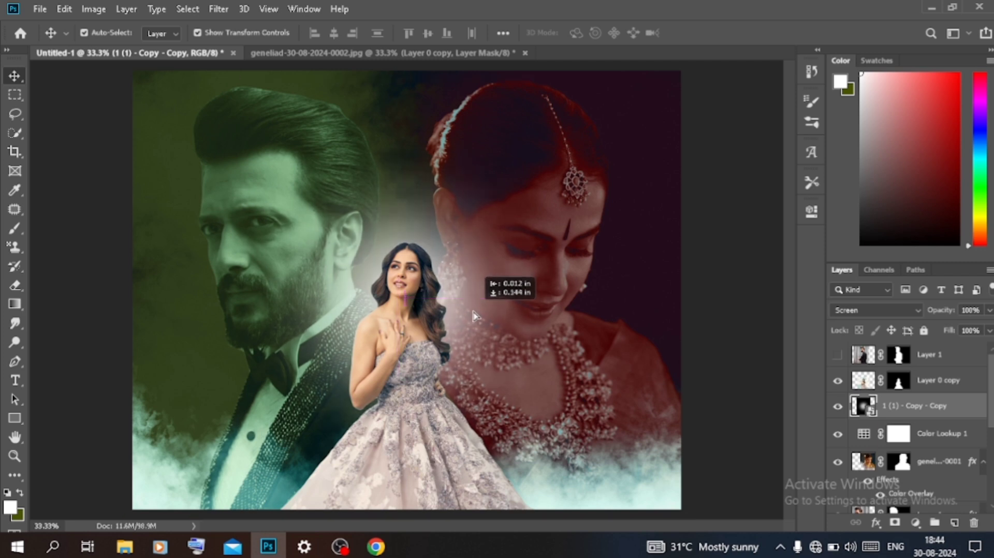
pyautogui.moveTo(911, 405); pyautogui.dragTo(911, 449)
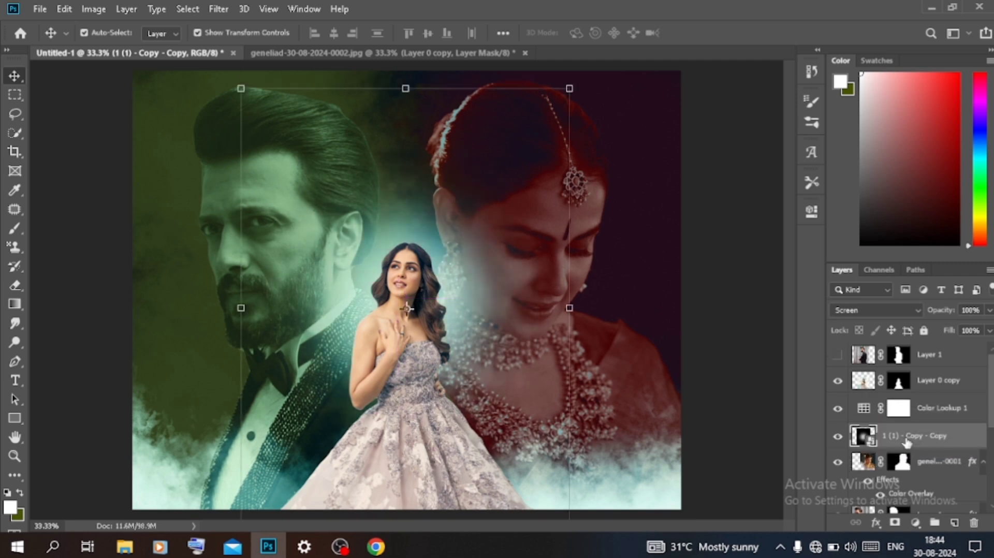
pyautogui.moveTo(936, 316); pyautogui.dragTo(930, 317)
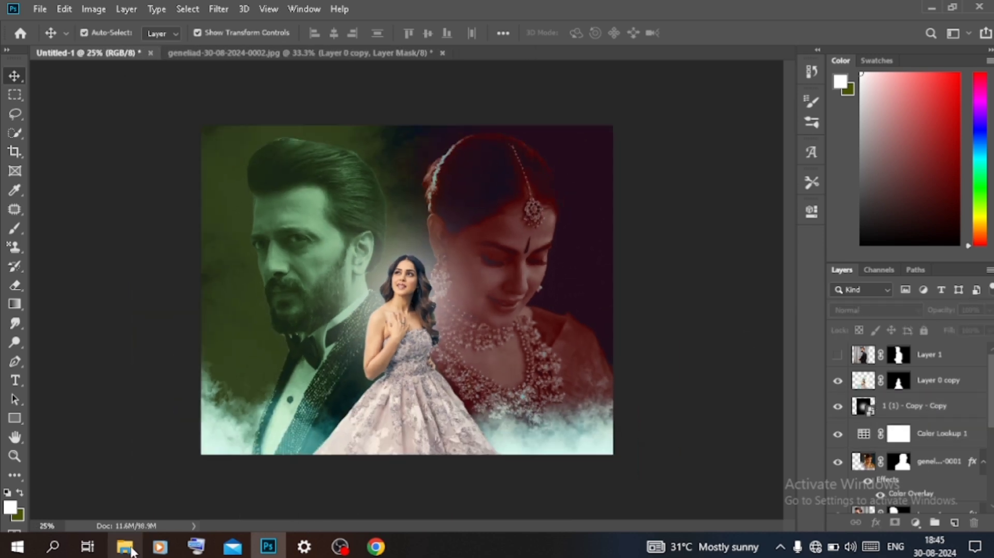
# - Drag images (27) from Downloads onto the Photoshop poster canvas
pyautogui.click(125, 547)
pyautogui.scroll(5, 166, 337)
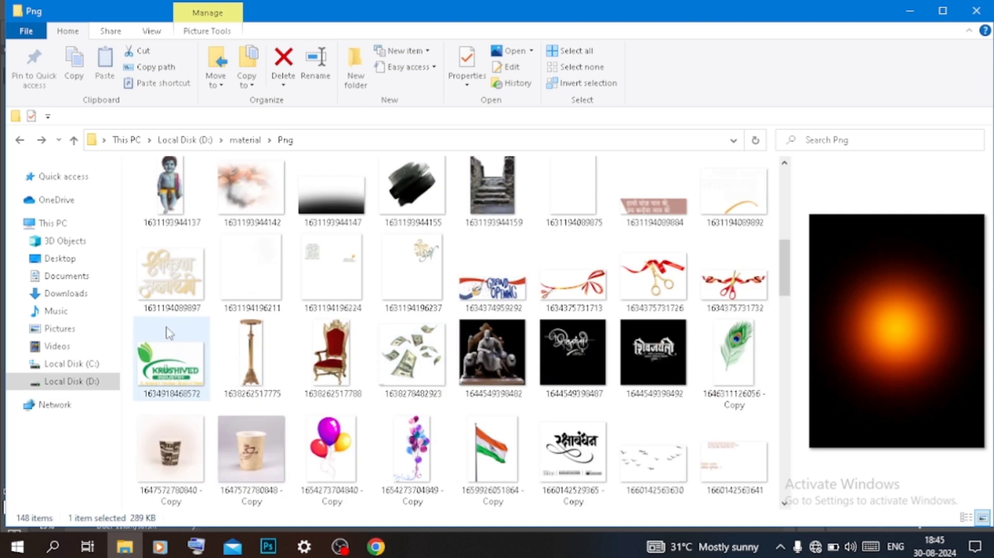
pyautogui.click(78, 294)
pyautogui.scroll(-5, 217, 280)
pyautogui.scroll(-5, 217, 280)
pyautogui.scroll(3, 217, 280)
pyautogui.moveTo(614, 230); pyautogui.dragTo(465, 371)
pyautogui.moveTo(414, 193); pyautogui.dragTo(423, 274)
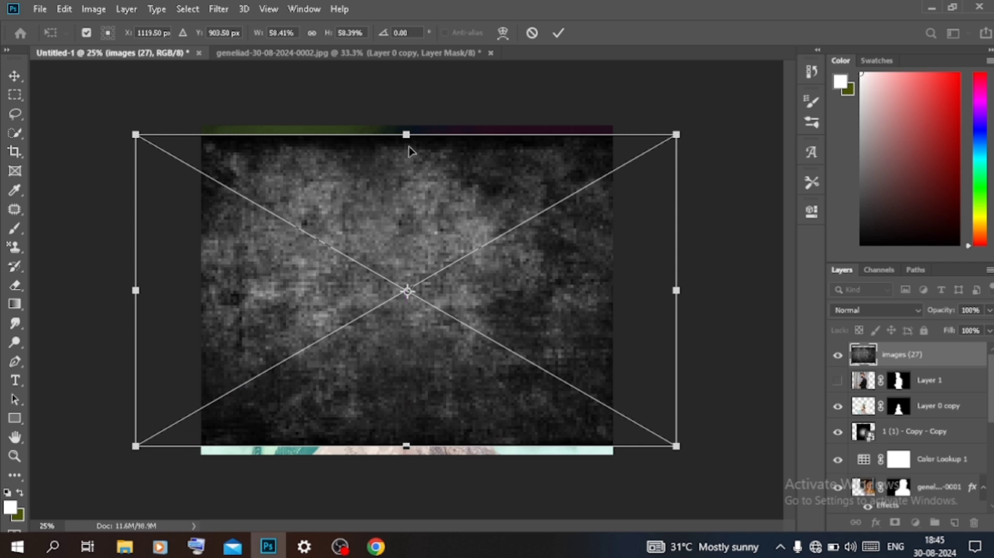
# - Enlarge the grunge texture over the poster and move its layer below Layer 2, kept Normal
pyautogui.moveTo(407, 135); pyautogui.dragTo(408, 120)
pyautogui.press('Return')
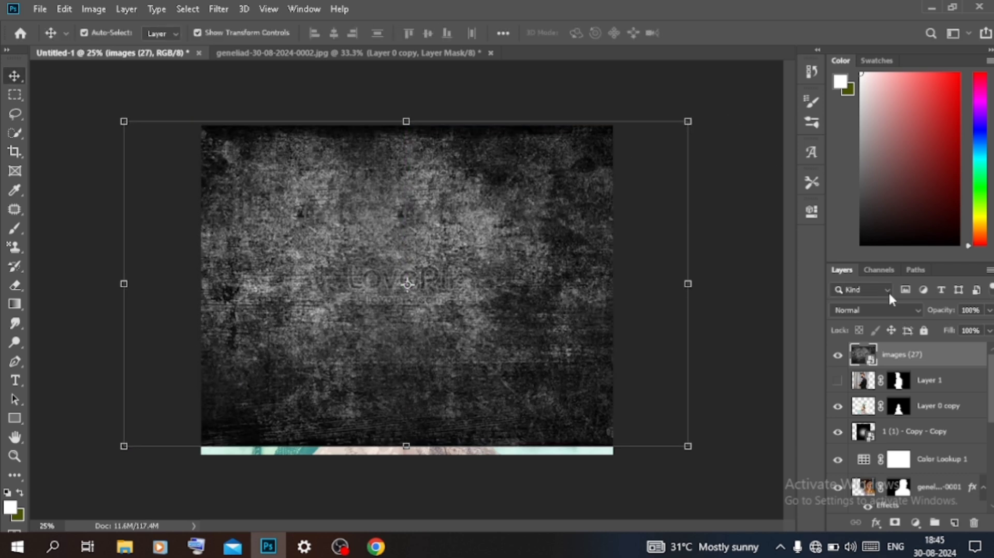
pyautogui.scroll(-4, 897, 354)
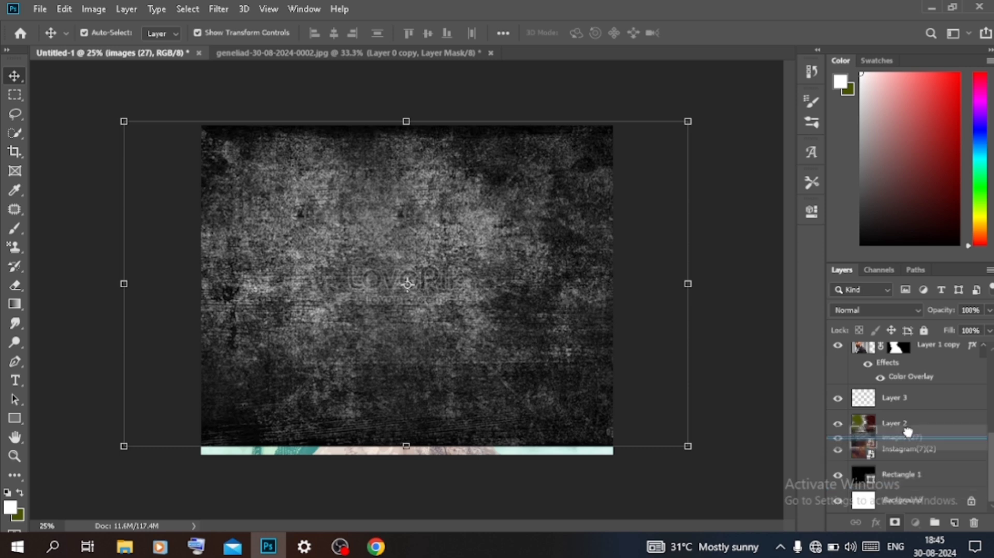
pyautogui.moveTo(880, 346); pyautogui.dragTo(910, 423)
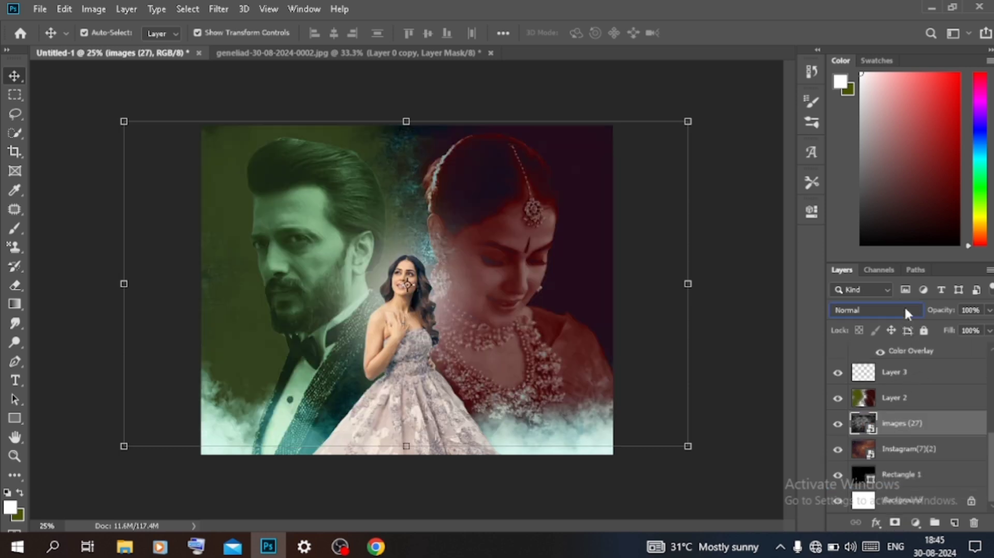
pyautogui.click(905, 309)
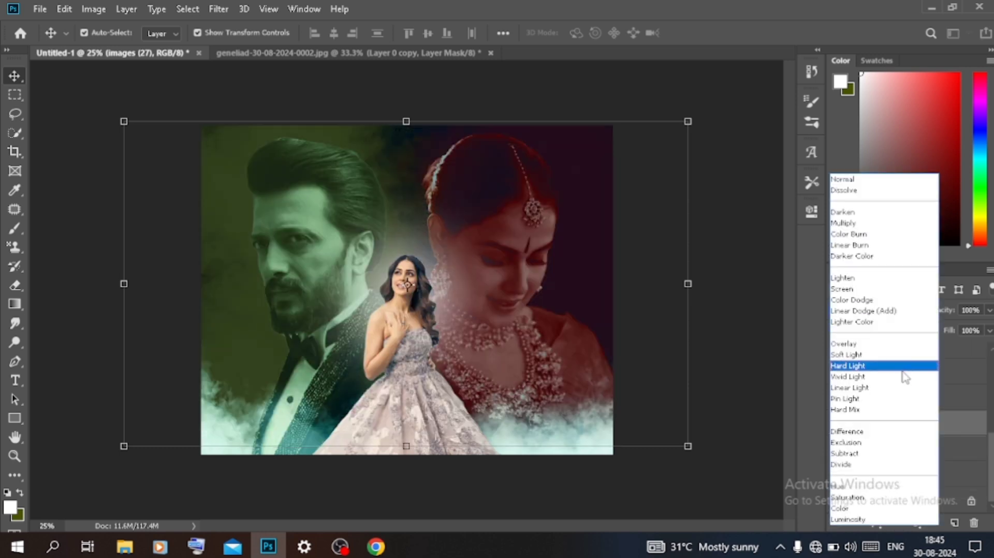
pyautogui.click(858, 181)
pyautogui.scroll(3, 904, 449)
# - Set the red-toned bride layer to Luminosity blending at 62% opacity
pyautogui.click(906, 445)
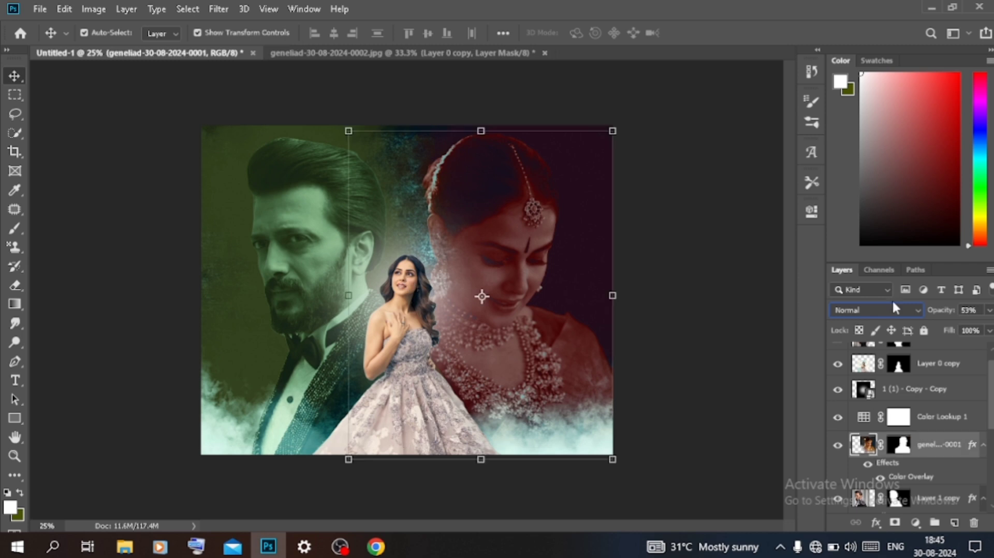
pyautogui.click(893, 309)
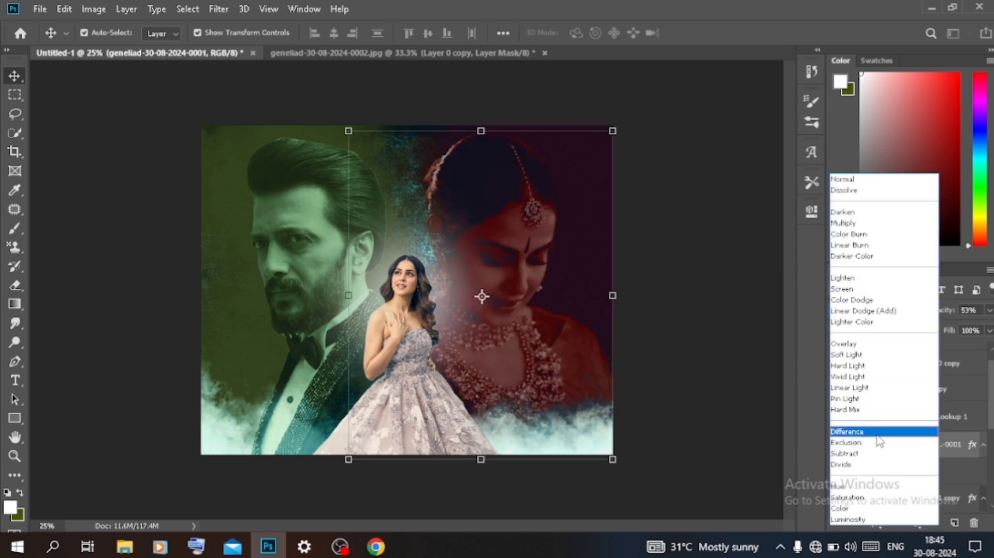
pyautogui.click(872, 520)
pyautogui.moveTo(941, 310); pyautogui.dragTo(948, 322)
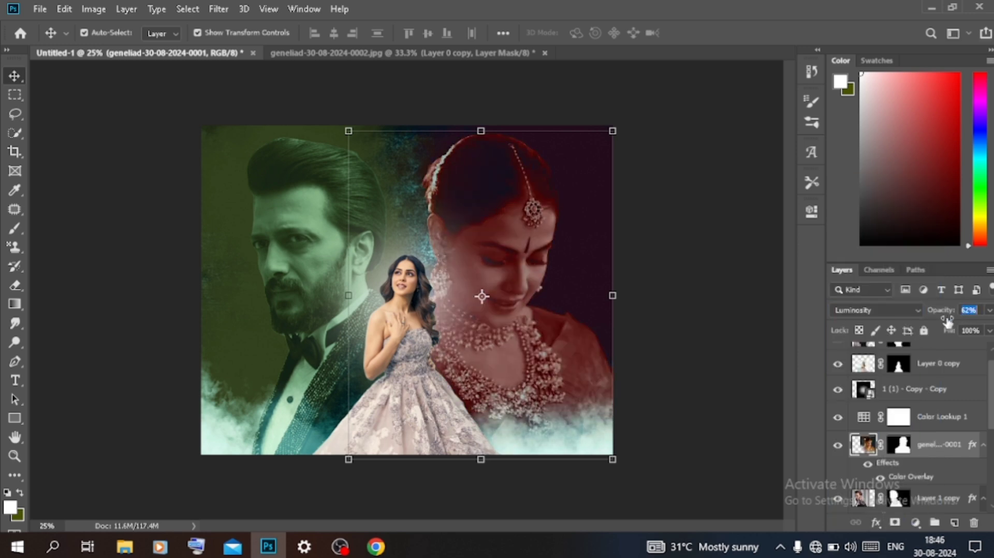
pyautogui.click(699, 366)
# - Nudge the glow layer slightly down on the poster
pyautogui.click(300, 266)
pyautogui.click(98, 291)
pyautogui.hotkey('ctrl', '+')
pyautogui.moveTo(221, 241); pyautogui.dragTo(255, 238)
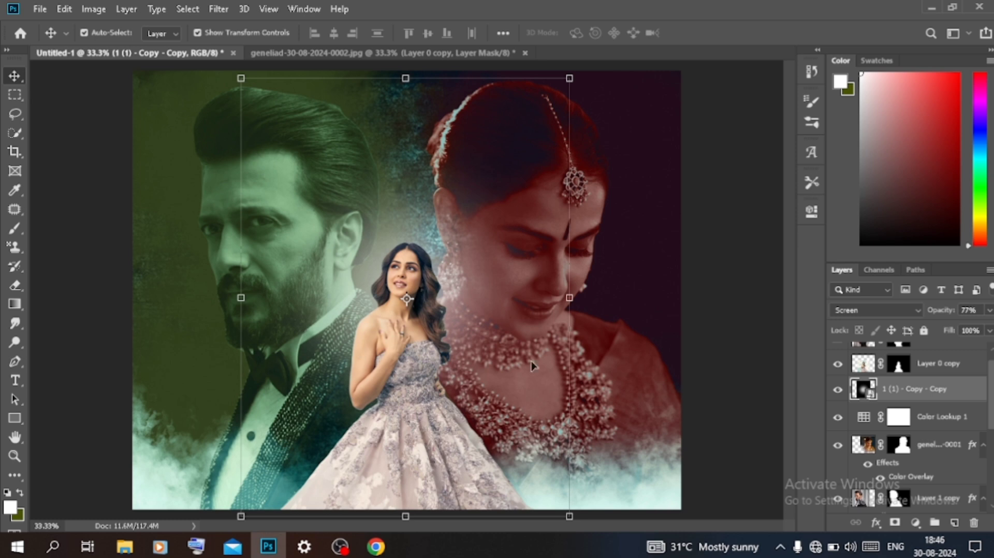
pyautogui.click(765, 275)
pyautogui.hotkey('ctrl', '-')
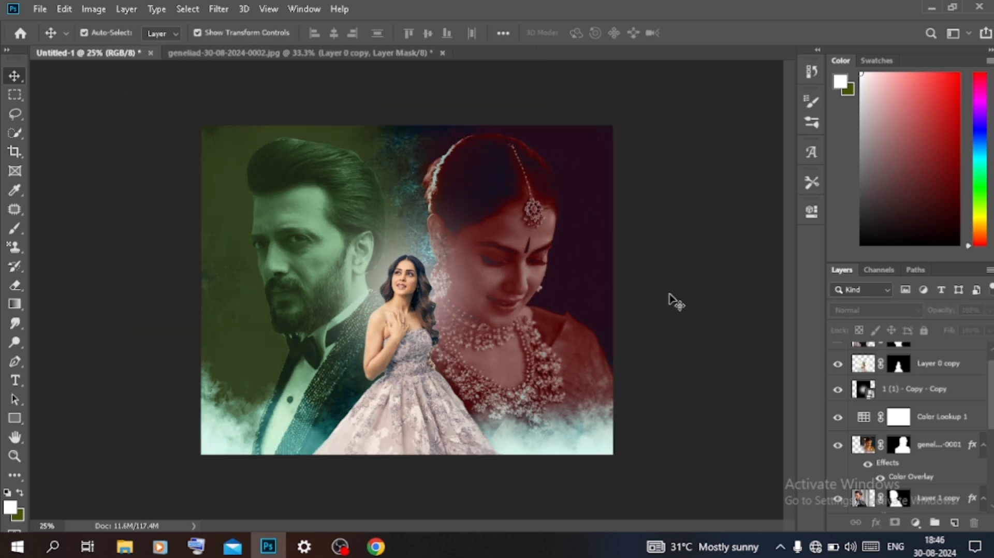
# - Switch Color Lookup 1 to the Kodak 5218 Kodak 2383 3DLUT for warmer olive and red tones
pyautogui.click(838, 417)
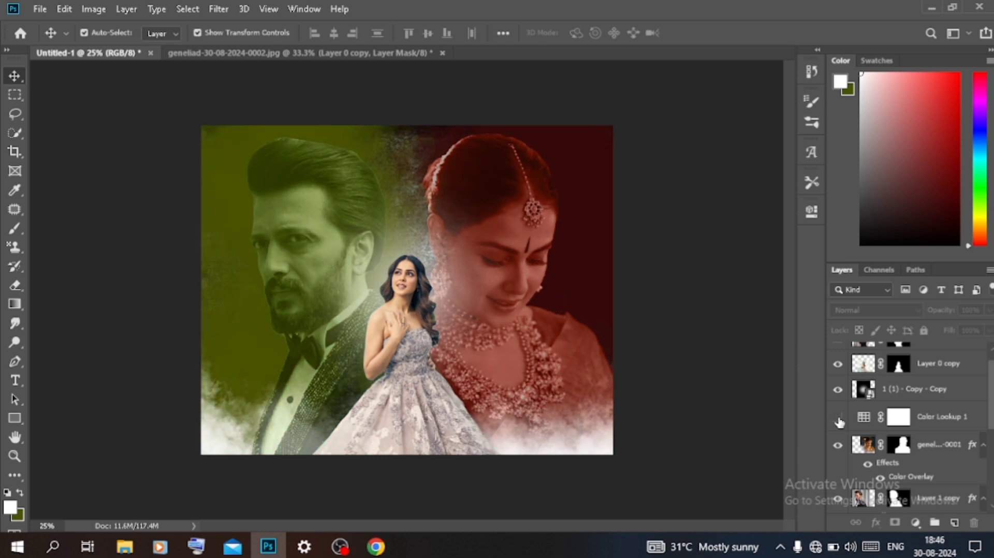
pyautogui.click(838, 418)
pyautogui.doubleClick(864, 416)
pyautogui.click(725, 245)
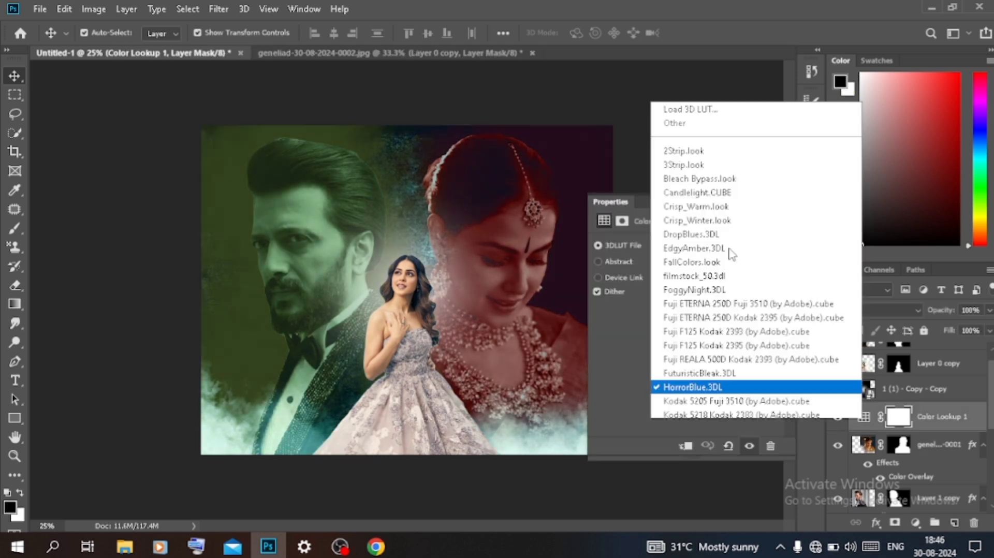
pyautogui.click(710, 303)
pyautogui.press('Down')
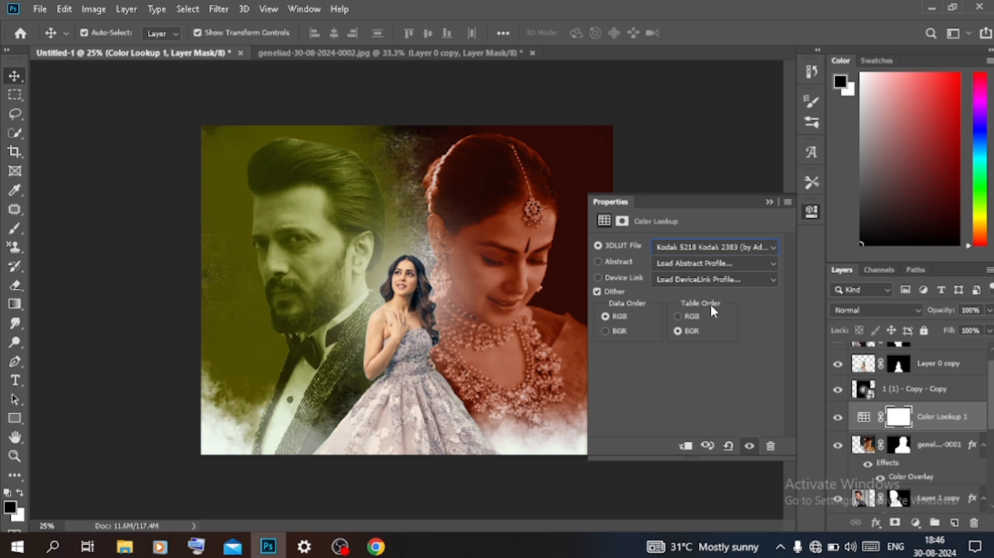
pyautogui.click(770, 202)
pyautogui.scroll(-3, 910, 466)
pyautogui.scroll(-2, 917, 456)
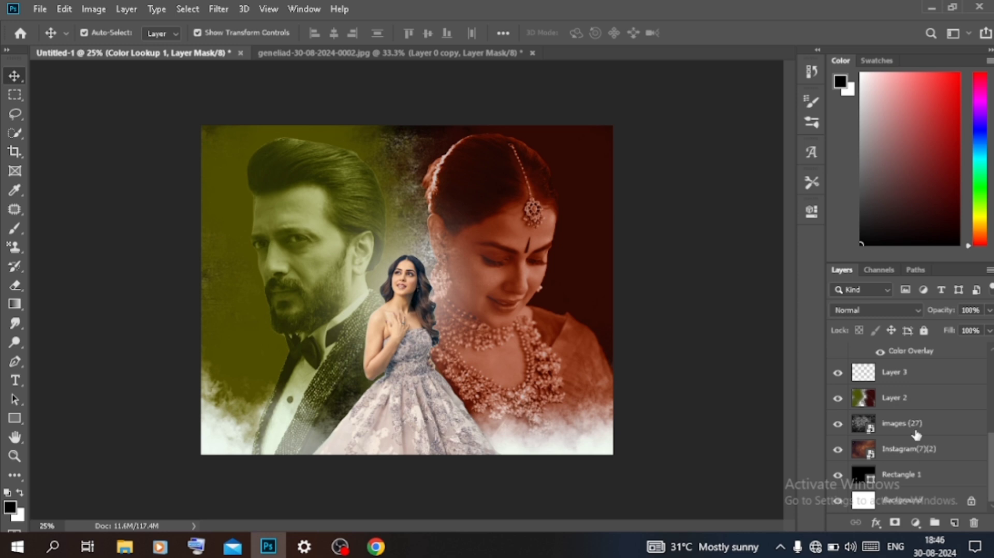
# - Set the images (27) texture layer to Vivid Light at 26% opacity, above Layer 2
pyautogui.click(916, 435)
pyautogui.click(875, 309)
pyautogui.click(887, 379)
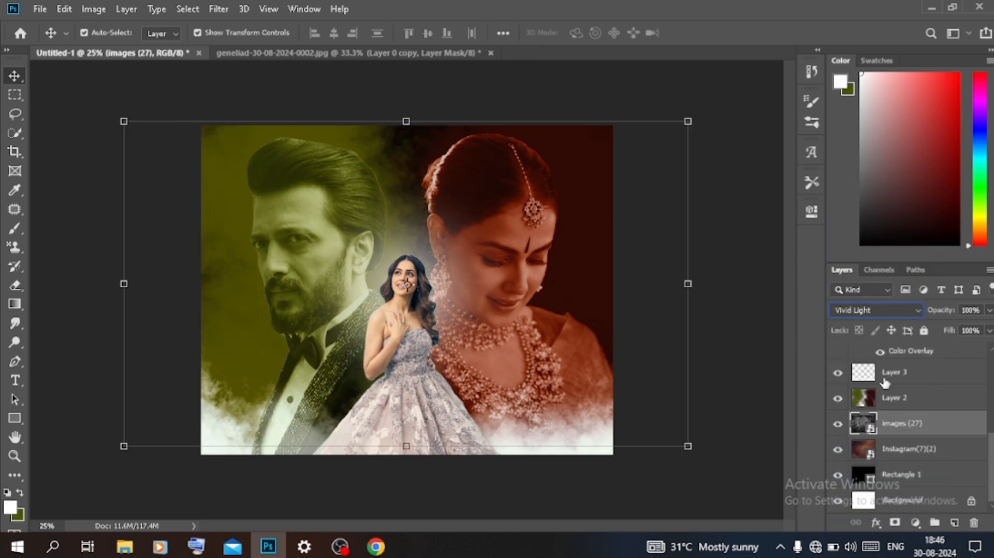
pyautogui.moveTo(901, 423); pyautogui.dragTo(901, 386)
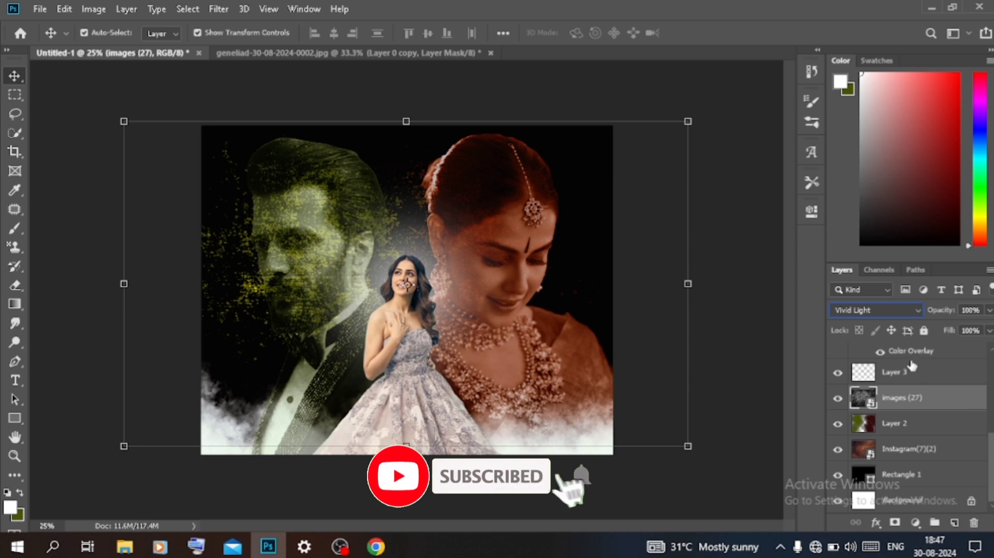
pyautogui.moveTo(910, 314); pyautogui.dragTo(889, 316)
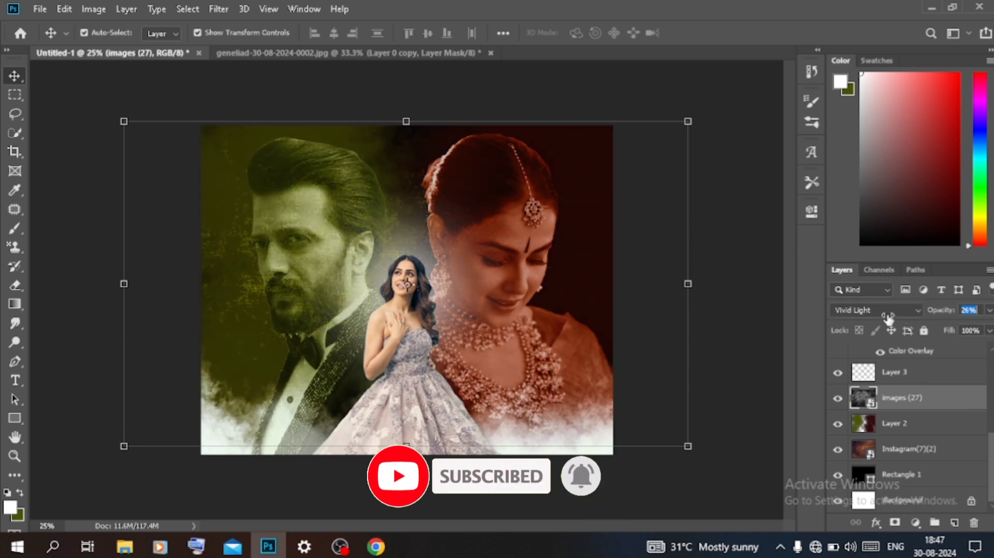
# - Set the woman's geneliad portrait layer to Normal blending
pyautogui.scroll(3, 911, 401)
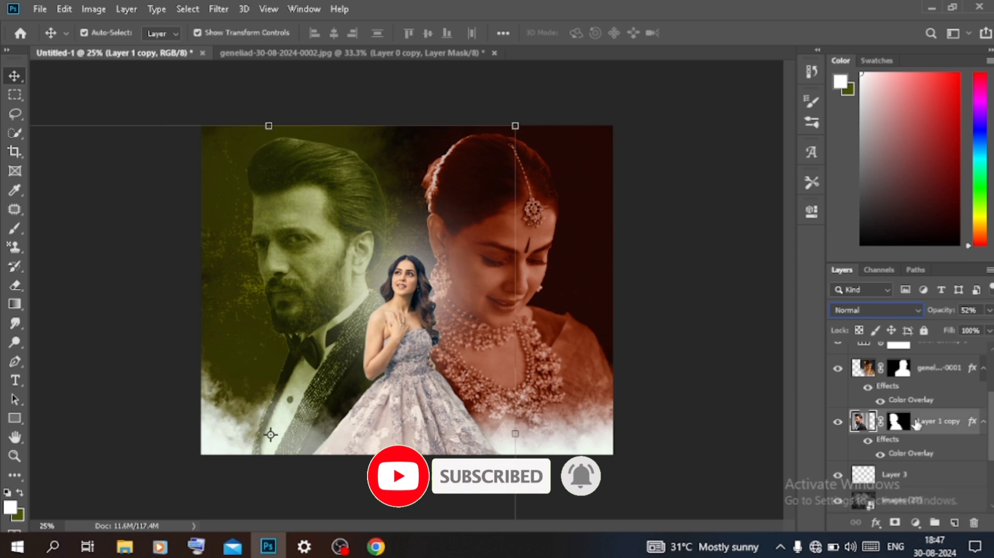
pyautogui.click(917, 424)
pyautogui.click(927, 373)
pyautogui.click(862, 313)
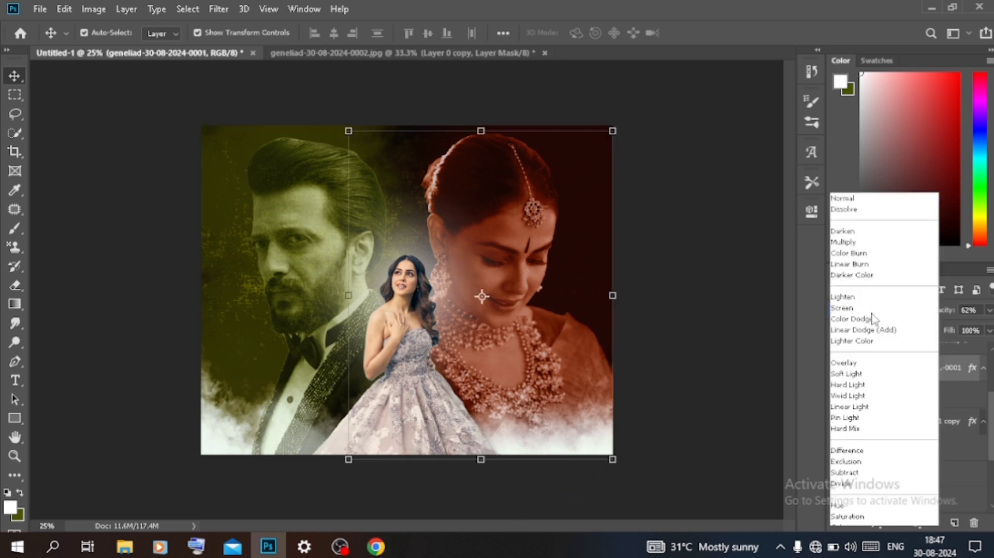
pyautogui.click(856, 181)
# - Set the man's Layer 1 copy to Normal blending at about 70% opacity
pyautogui.click(914, 424)
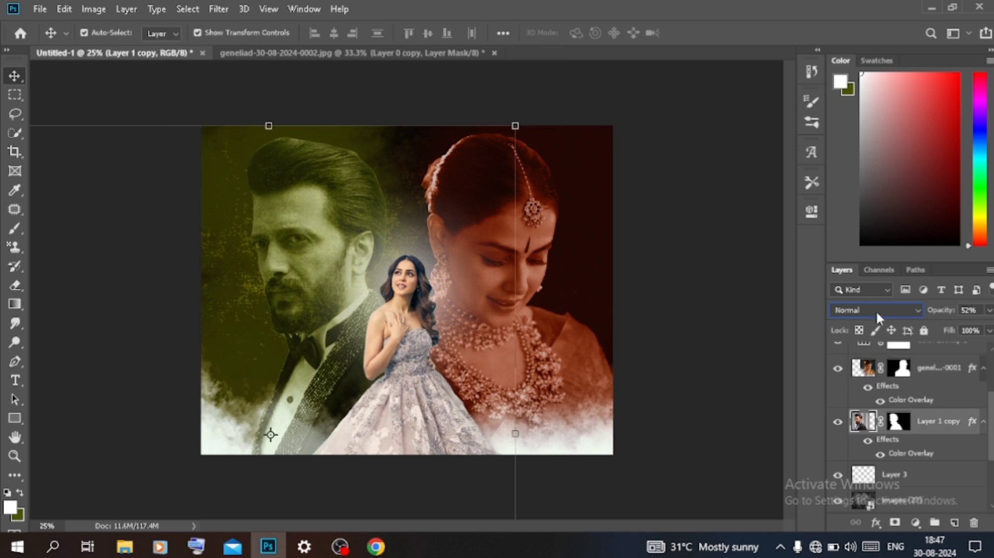
pyautogui.click(876, 309)
pyautogui.click(856, 178)
pyautogui.moveTo(940, 314); pyautogui.dragTo(953, 315)
pyautogui.click(734, 254)
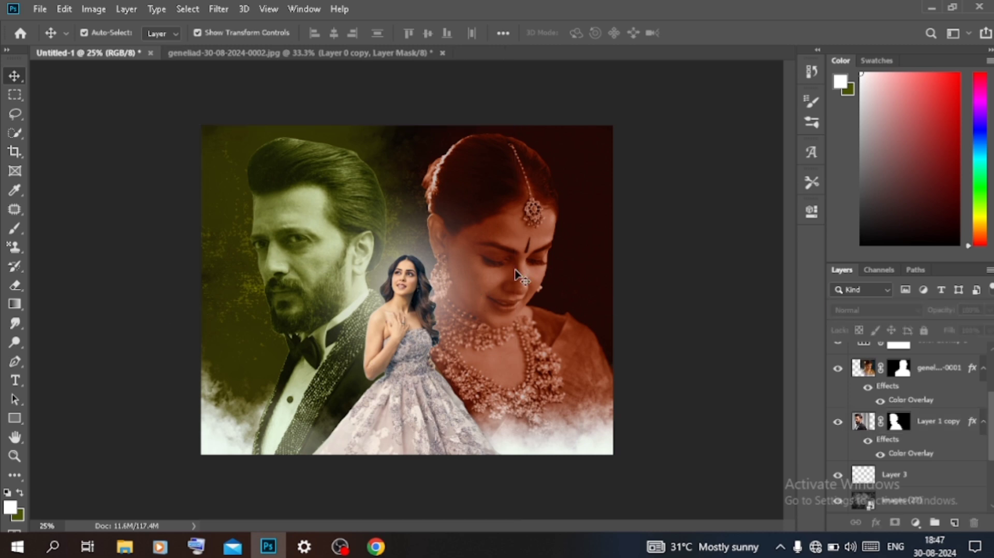
# - Enlarge the man's portrait to about 127%, aligning its top with the canvas top
pyautogui.click(306, 301)
pyautogui.click(241, 272)
pyautogui.moveTo(273, 120); pyautogui.dragTo(272, 85)
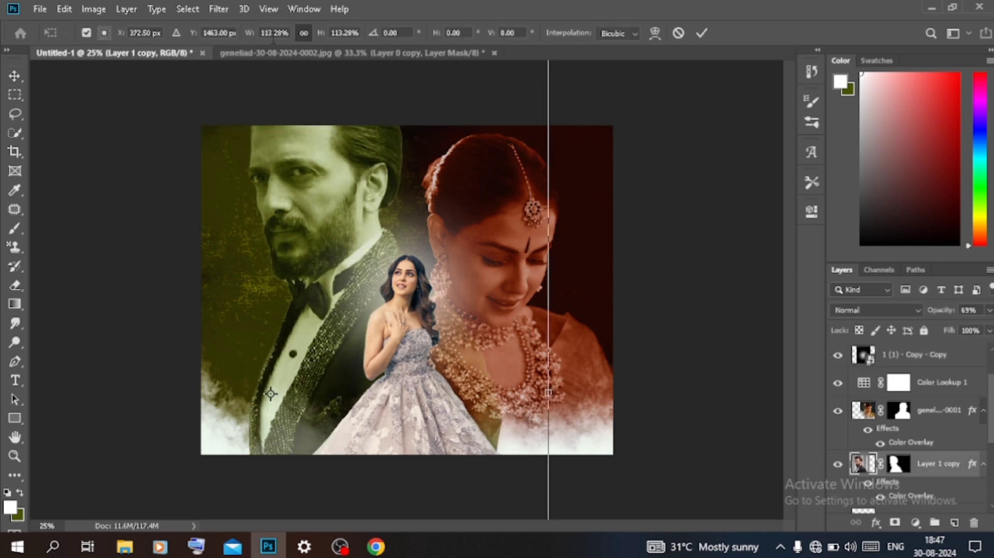
pyautogui.moveTo(305, 231); pyautogui.dragTo(309, 315)
pyautogui.moveTo(272, 125); pyautogui.dragTo(275, 115)
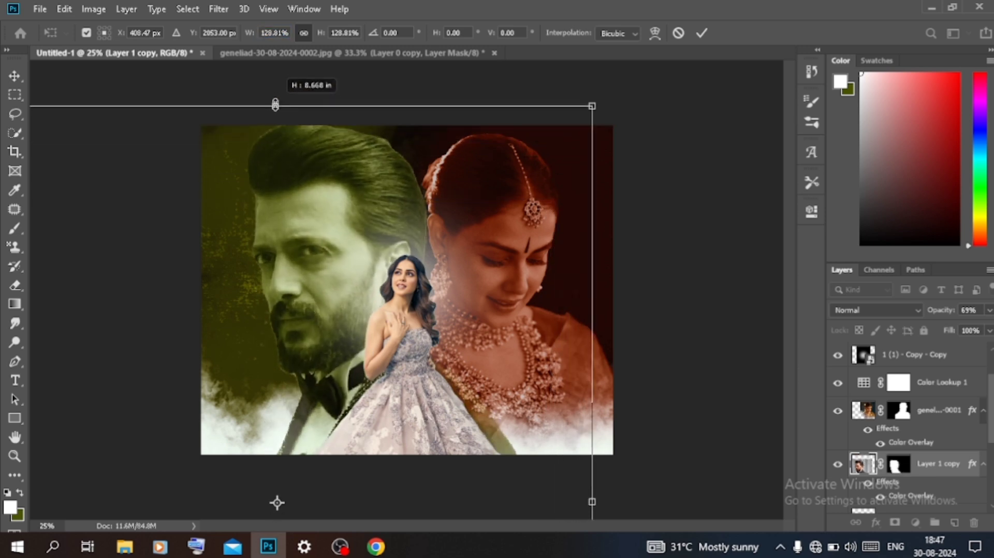
pyautogui.moveTo(269, 223); pyautogui.dragTo(263, 218)
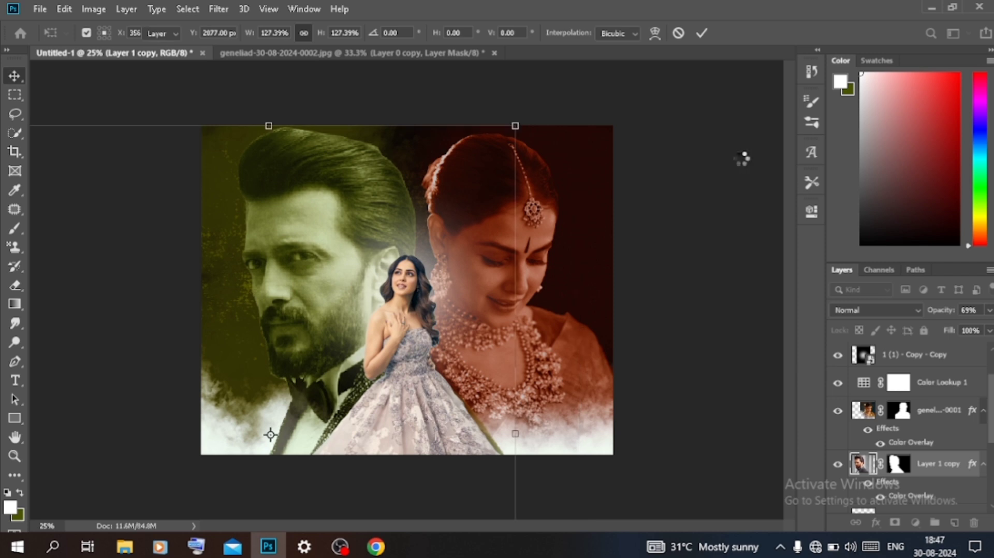
pyautogui.press('Return')
# - Apply the man's existing layer mask and add a new black mask
pyautogui.rightClick(899, 468)
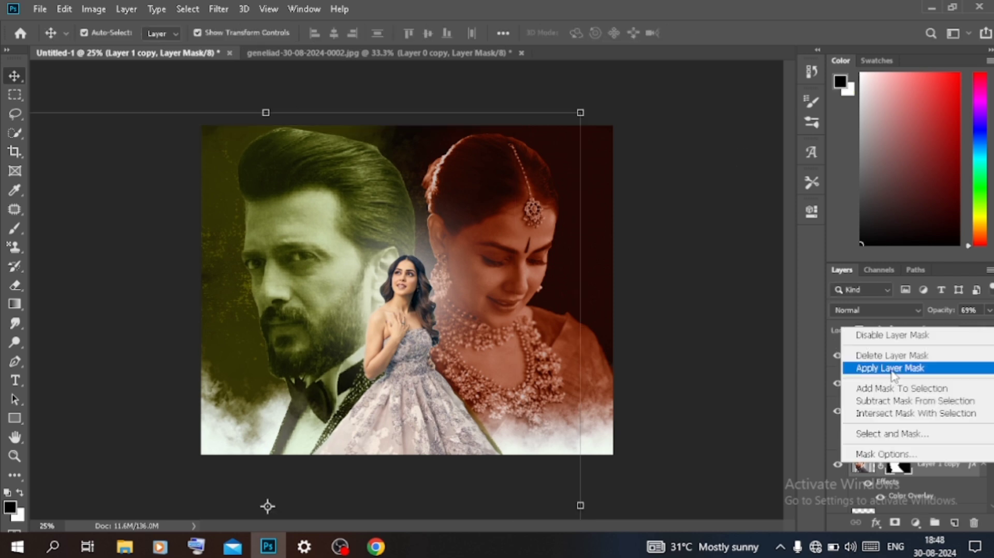
pyautogui.click(887, 367)
pyautogui.click(896, 522)
pyautogui.hotkey('ctrl', 'i')
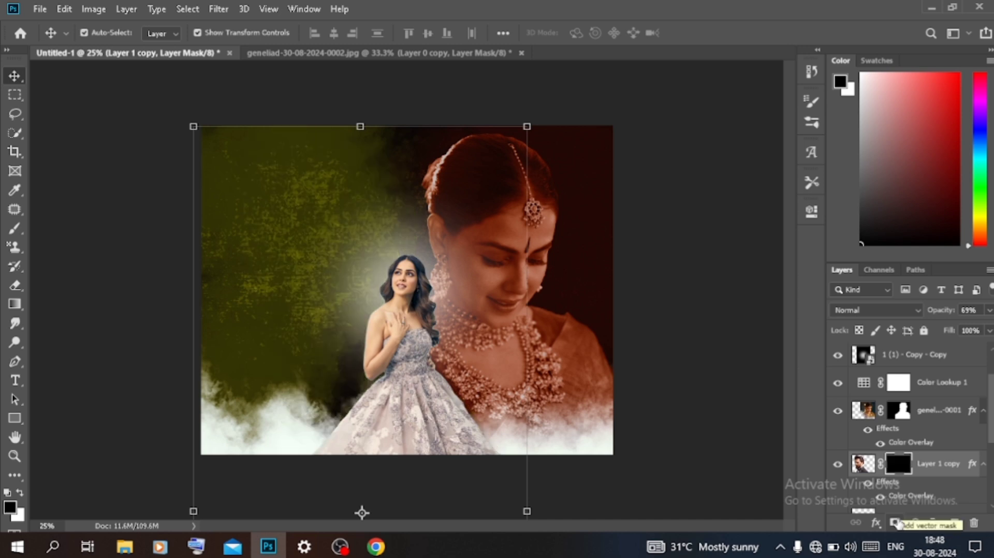
# - Paint the man's face back in on the left with a white Soft Round brush
pyautogui.press('b')
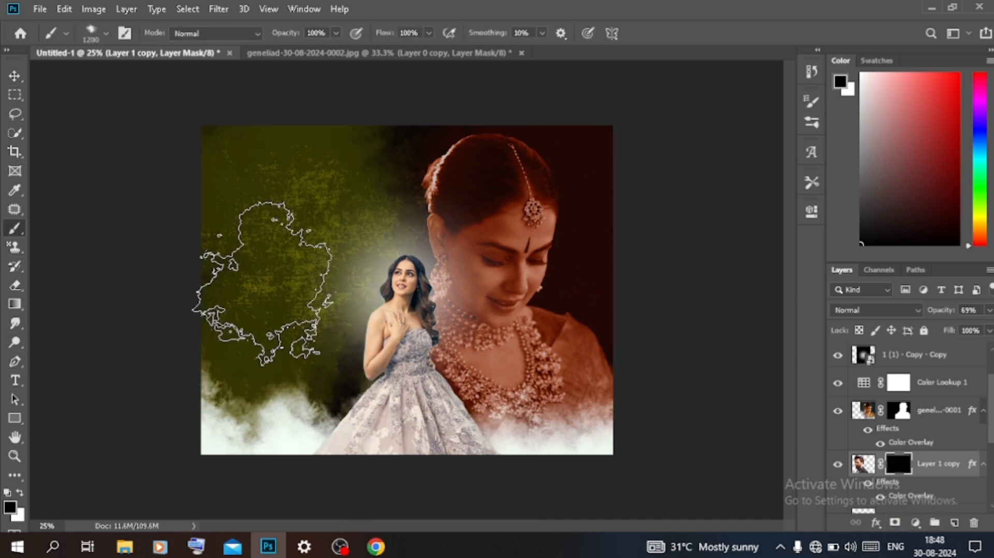
pyautogui.click(20, 493)
pyautogui.rightClick(270, 294)
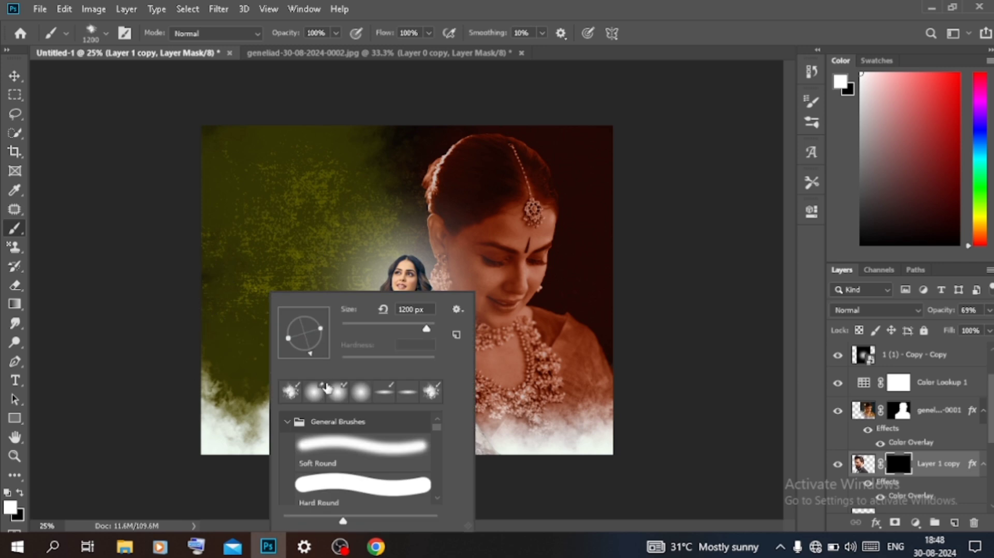
pyautogui.click(359, 394)
pyautogui.moveTo(258, 222)
pyautogui.mouseDown()
pyautogui.moveTo(259, 322)
pyautogui.moveTo(283, 286)
pyautogui.moveTo(288, 200)
pyautogui.moveTo(266, 222)
pyautogui.moveTo(266, 261)
pyautogui.mouseUp()
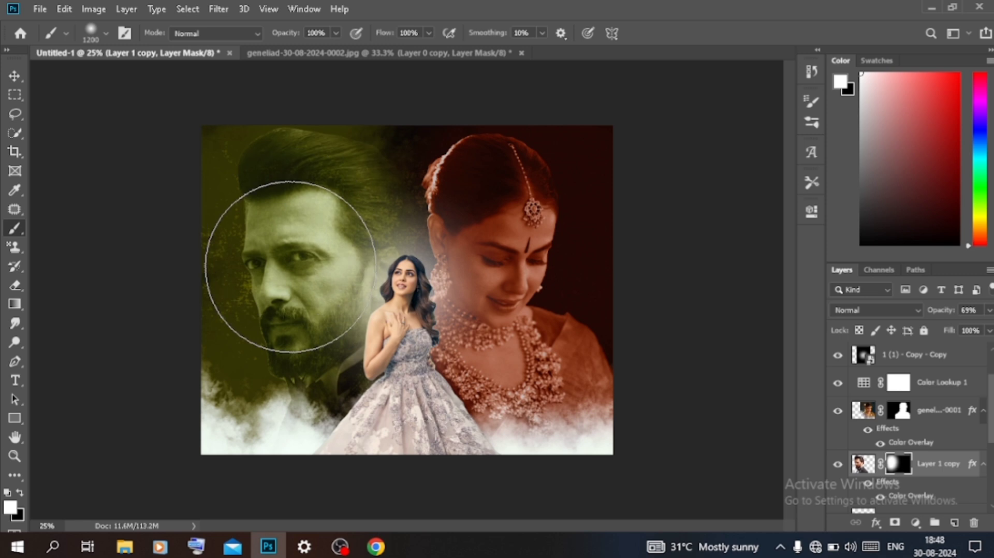
# - Scale the woman's portrait to about 125% and shift it down and left
pyautogui.press('v')
pyautogui.click(588, 334)
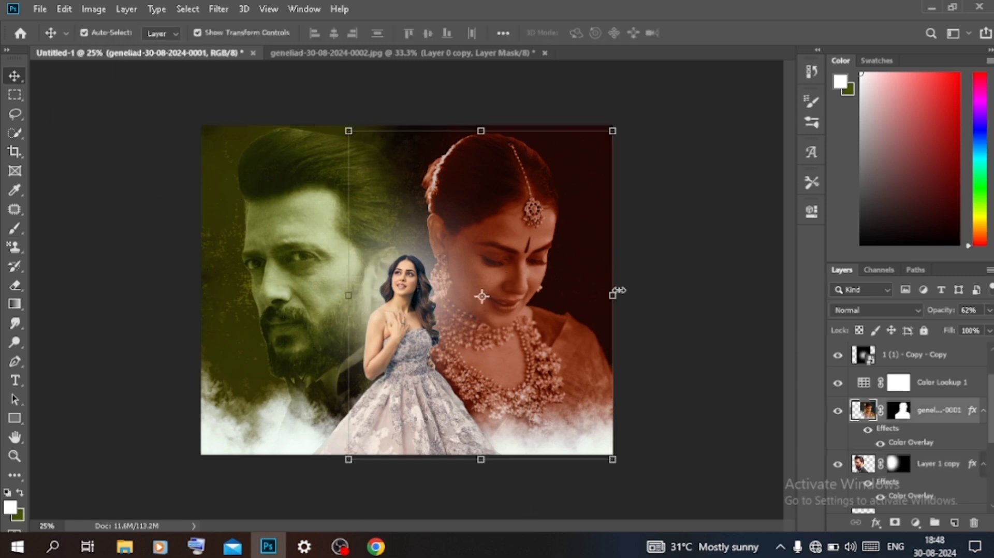
pyautogui.moveTo(619, 290); pyautogui.dragTo(683, 297)
pyautogui.moveTo(572, 357); pyautogui.dragTo(535, 392)
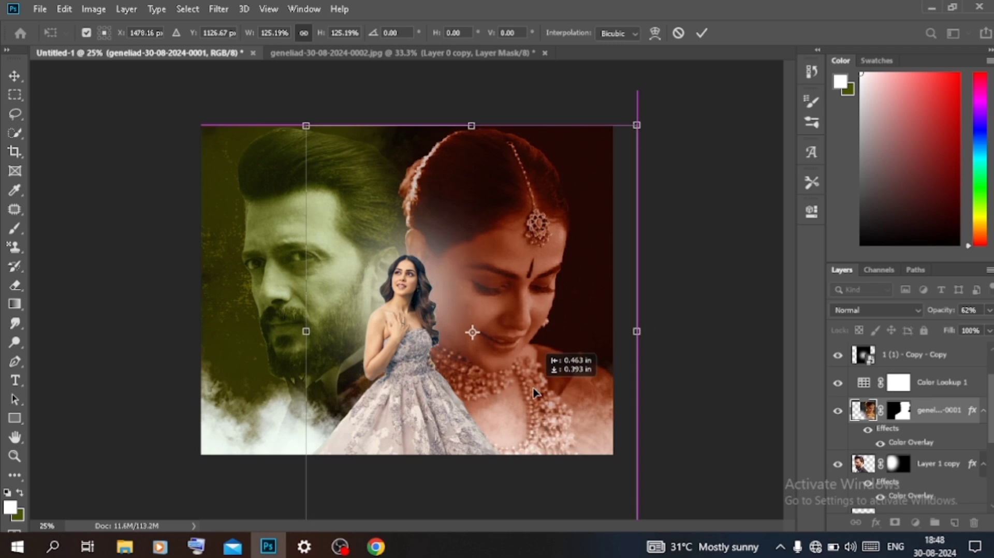
pyautogui.press('Return')
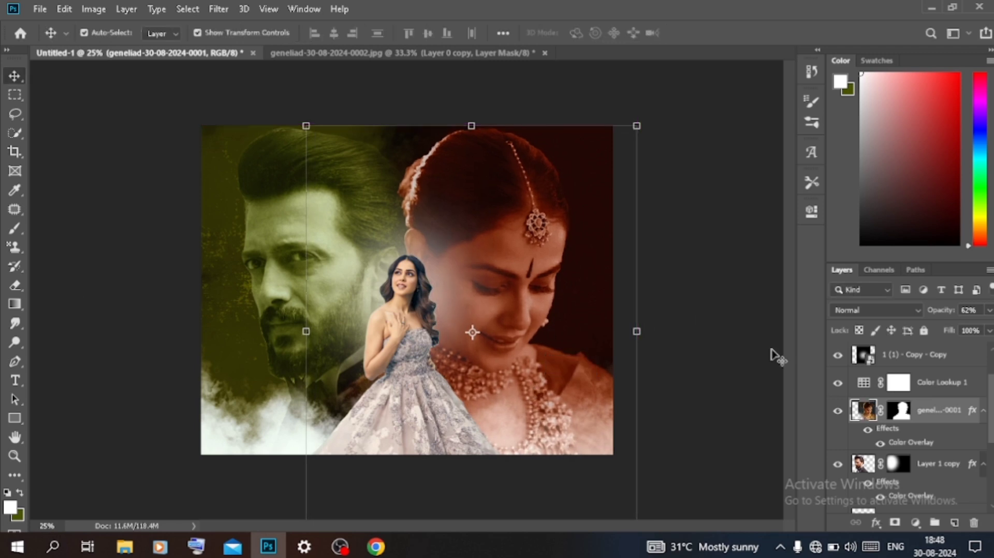
# - Apply the woman's mask, add a new hiding mask, and brush her face in on the right
pyautogui.rightClick(899, 410)
pyautogui.click(880, 317)
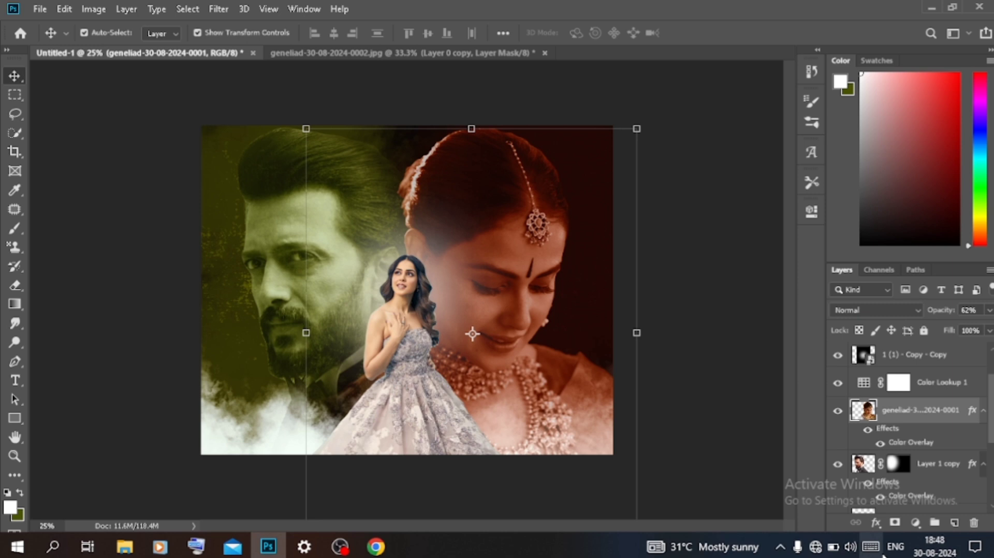
pyautogui.keyDown('alt'); pyautogui.click(896, 522); pyautogui.keyUp('alt')
pyautogui.press('b')
pyautogui.moveTo(559, 239)
pyautogui.mouseDown()
pyautogui.moveTo(510, 210)
pyautogui.moveTo(516, 311)
pyautogui.mouseUp()
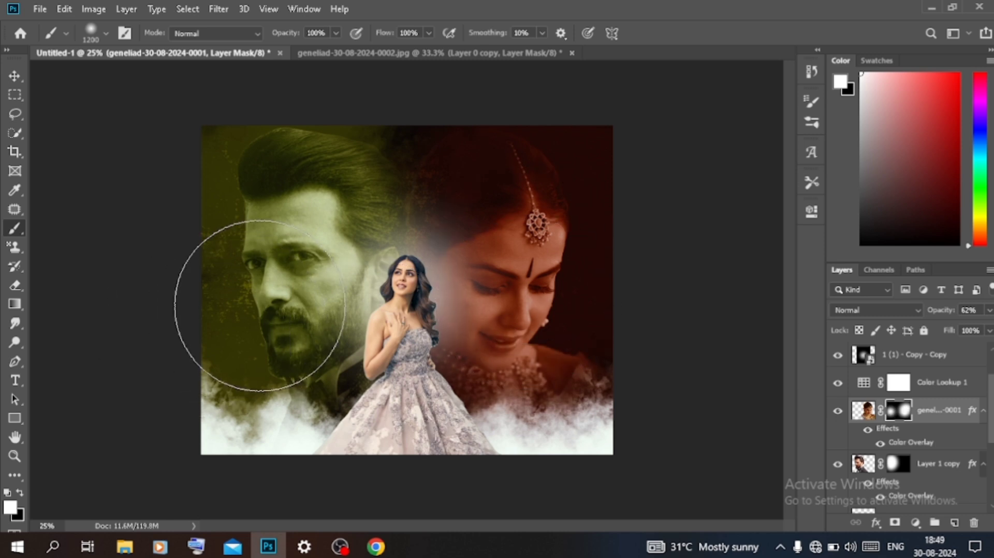
# - Select the man's layer mask and switch to the brush to soften his hairline
pyautogui.click(15, 75)
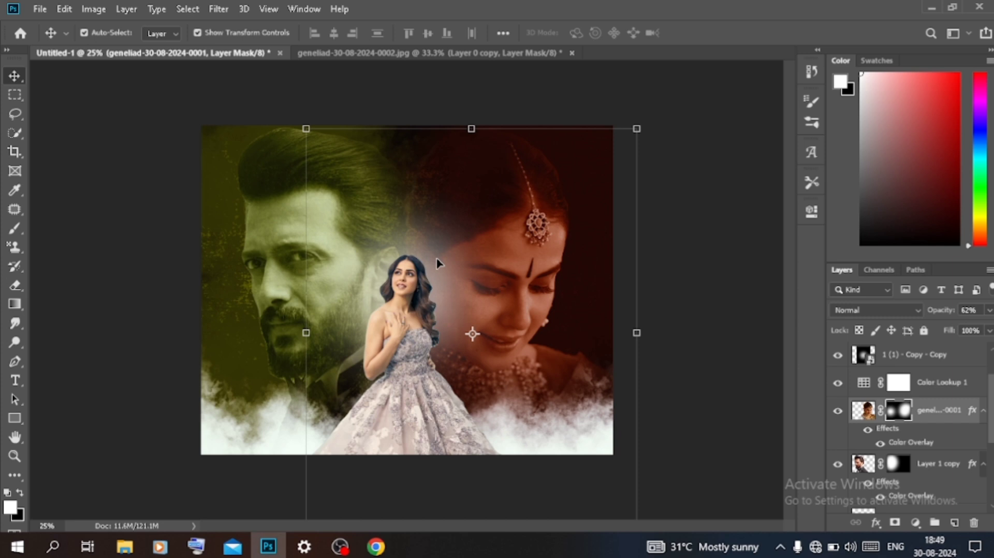
pyautogui.click(909, 460)
pyautogui.click(15, 228)
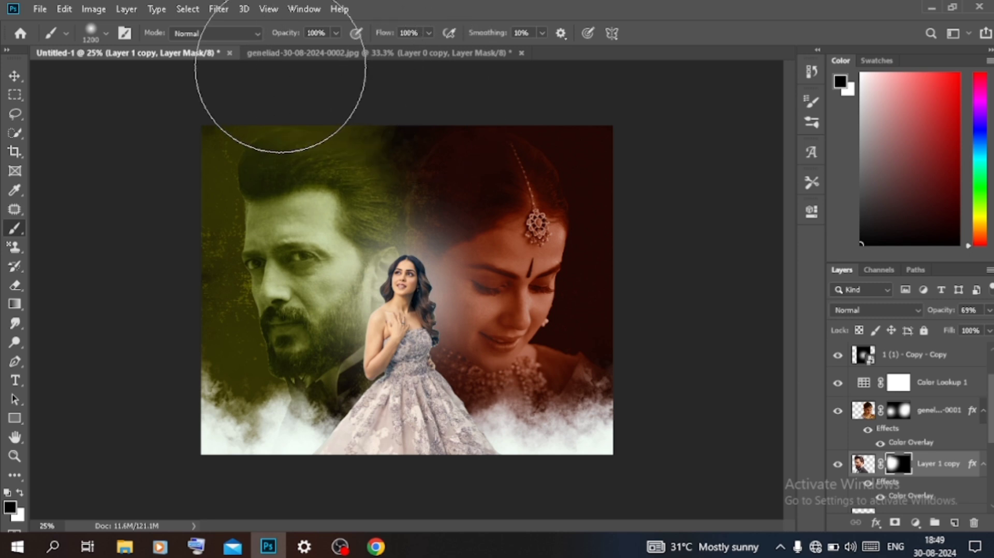
# - Move Layer 3 up in the stack to sit just below Layer 0 copy
pyautogui.press('v')
pyautogui.hotkey('ctrl', '+')
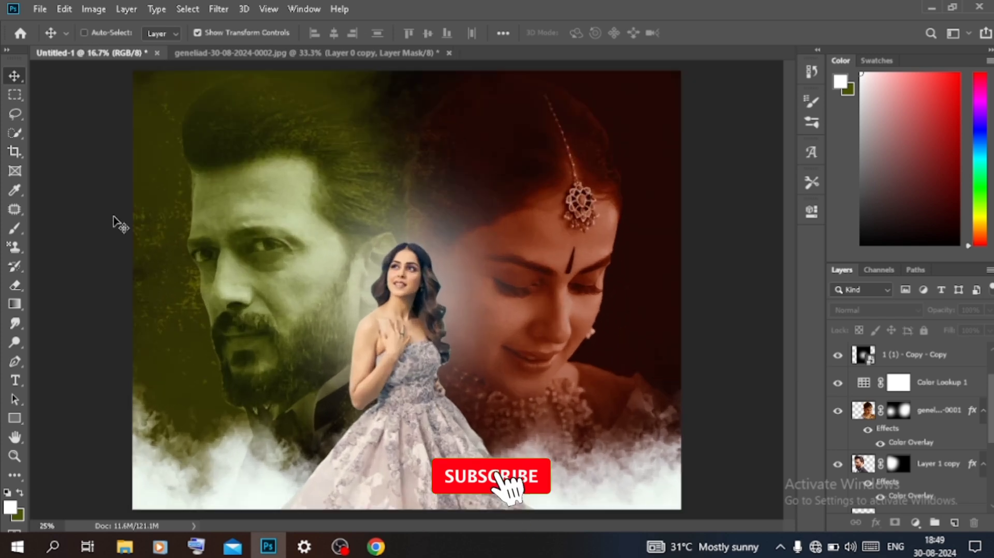
pyautogui.hotkey('ctrl', '-')
pyautogui.hotkey('ctrl', '-')
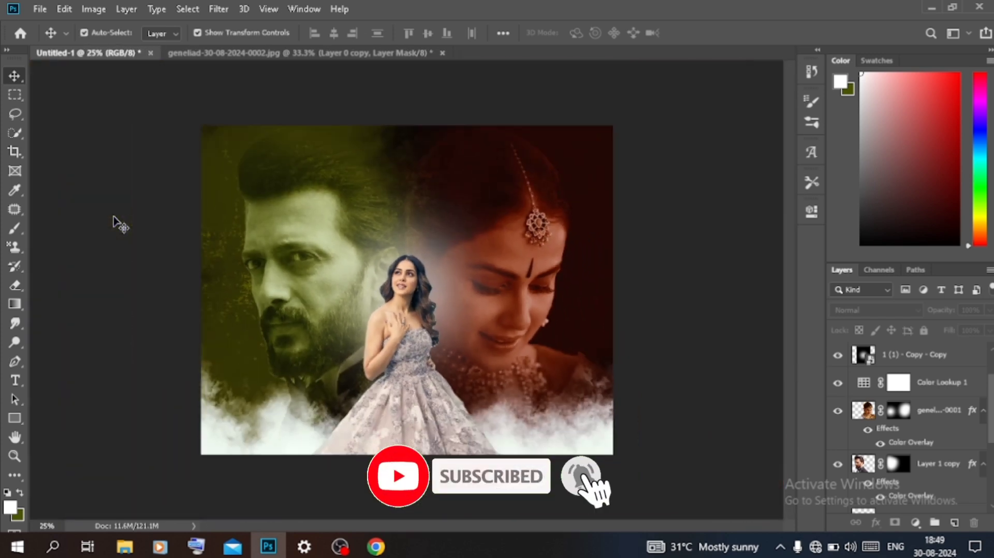
pyautogui.moveTo(911, 500)
pyautogui.mouseDown()
pyautogui.moveTo(911, 365)
pyautogui.moveTo(911, 393)
pyautogui.mouseUp()
pyautogui.click(722, 435)
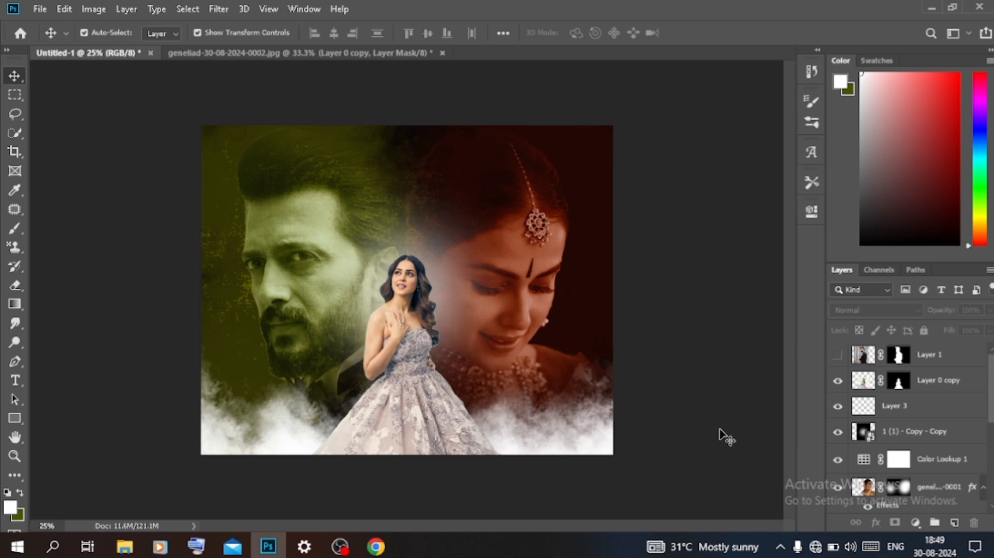
# - Add a Color Overlay layer style to Layer 3 with Normal blend mode
pyautogui.click(919, 405)
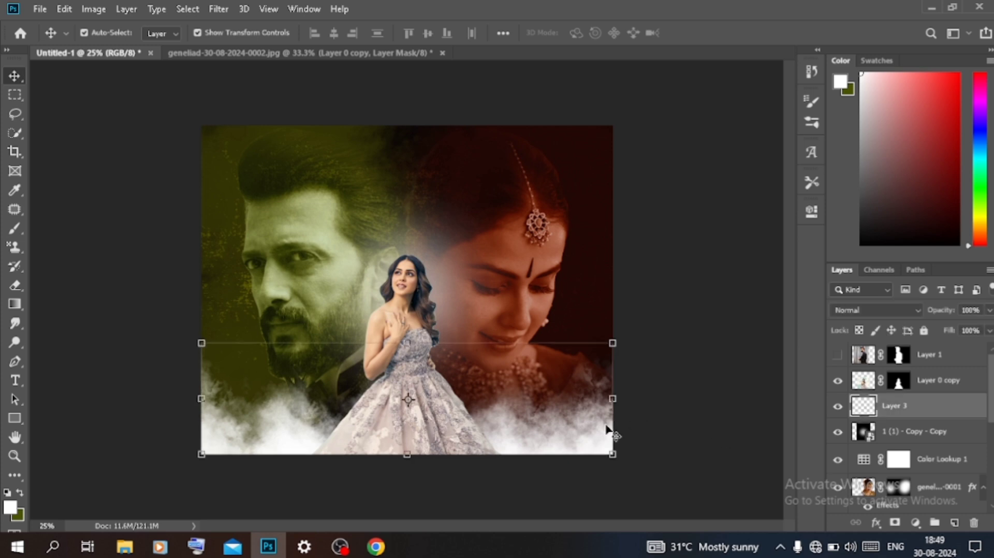
pyautogui.doubleClick(934, 406)
pyautogui.click(489, 375)
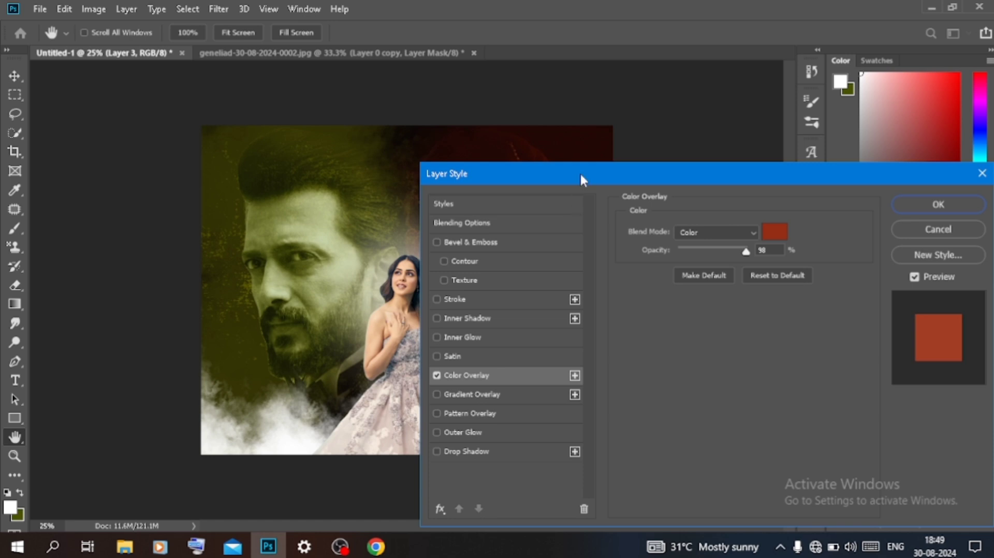
pyautogui.moveTo(580, 176); pyautogui.dragTo(677, 147)
pyautogui.click(827, 203)
pyautogui.click(783, 174)
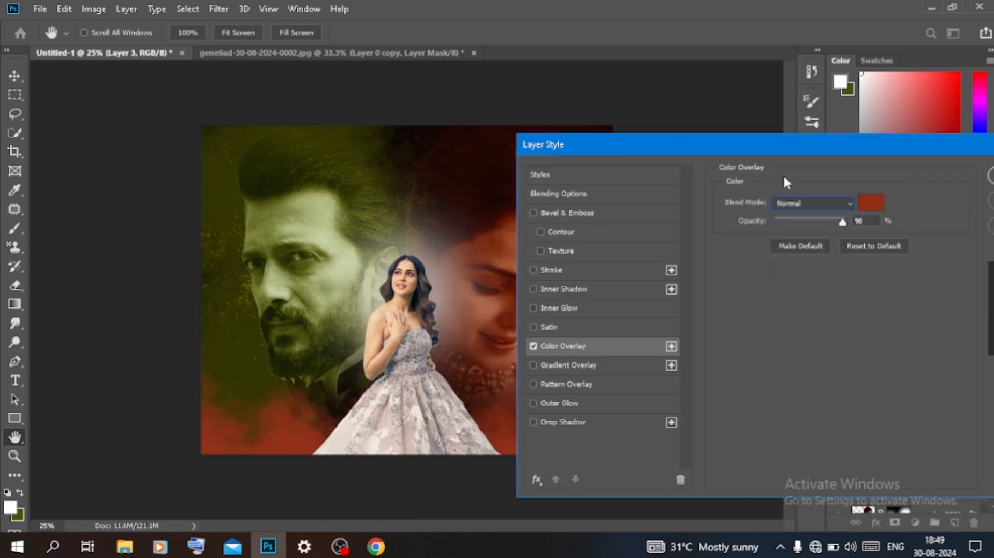
# - Set the overlay colour to a very pale cyan and apply the style
pyautogui.click(872, 203)
pyautogui.click(302, 244)
pyautogui.moveTo(694, 259); pyautogui.dragTo(696, 215)
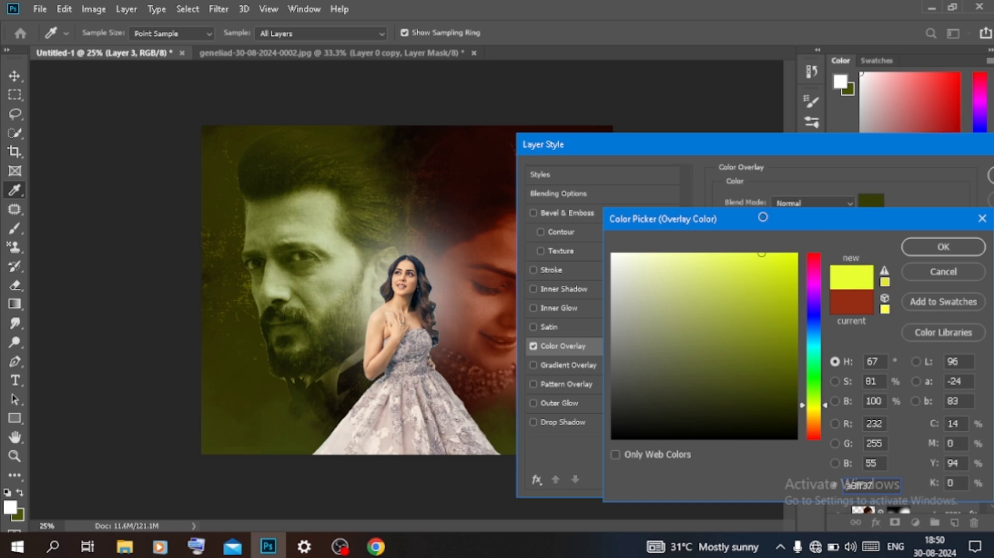
pyautogui.click(812, 347)
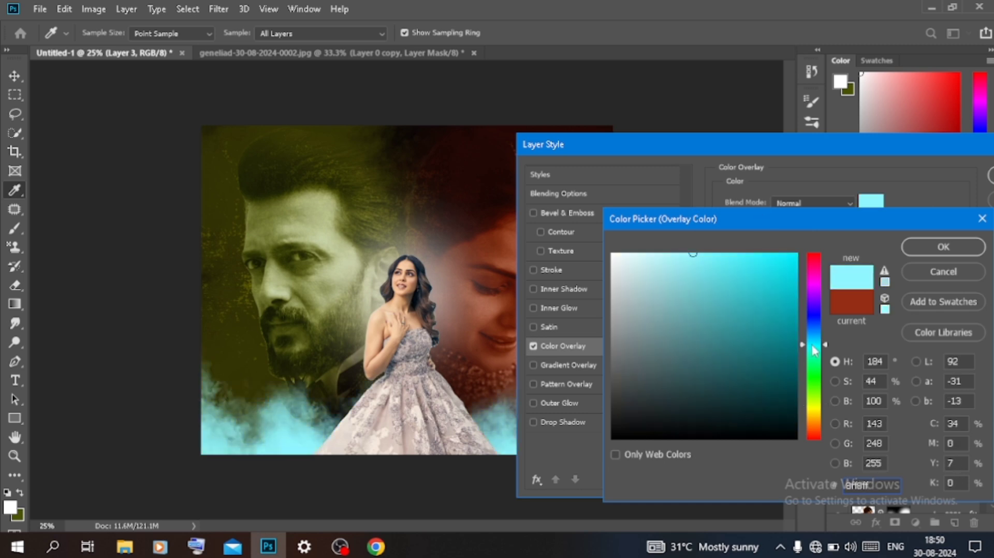
pyautogui.click(814, 396)
pyautogui.click(815, 427)
pyautogui.moveTo(744, 333); pyautogui.dragTo(583, 243)
pyautogui.click(812, 346)
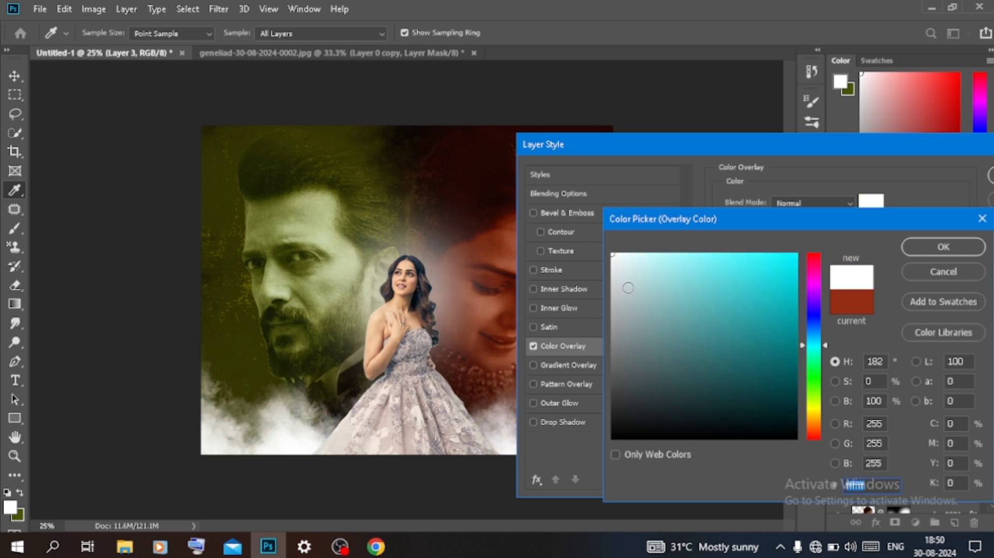
pyautogui.click(628, 255)
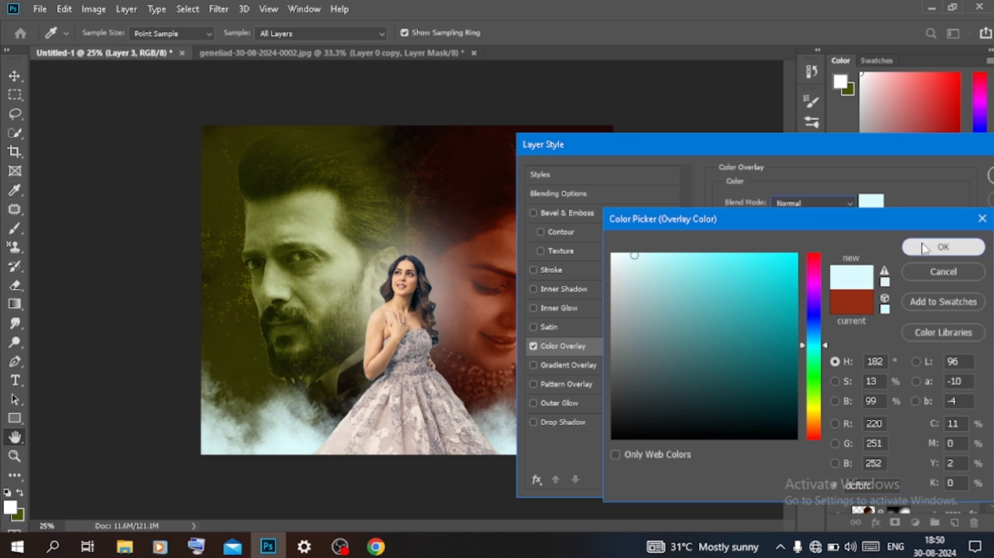
pyautogui.click(944, 247)
pyautogui.click(989, 175)
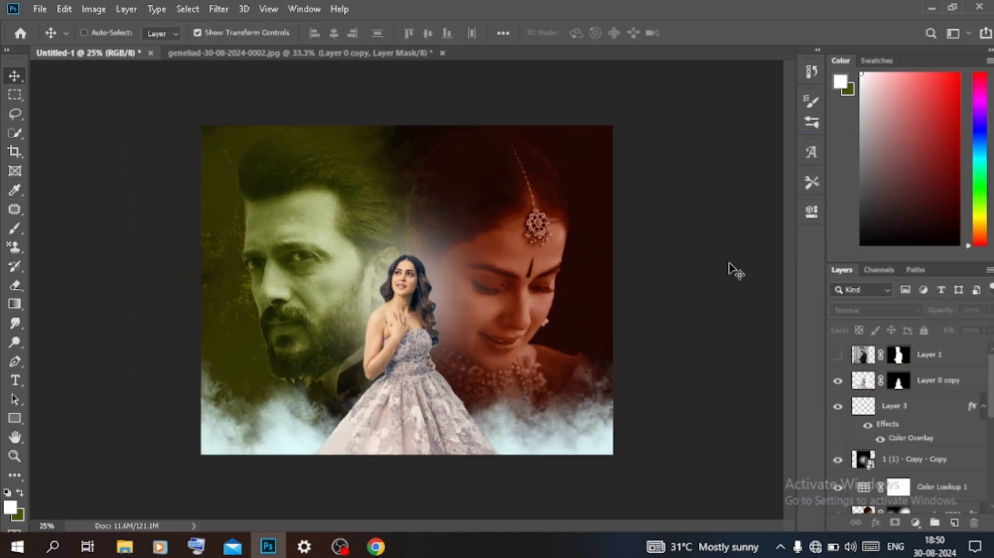
pyautogui.hotkey('ctrl', '+')
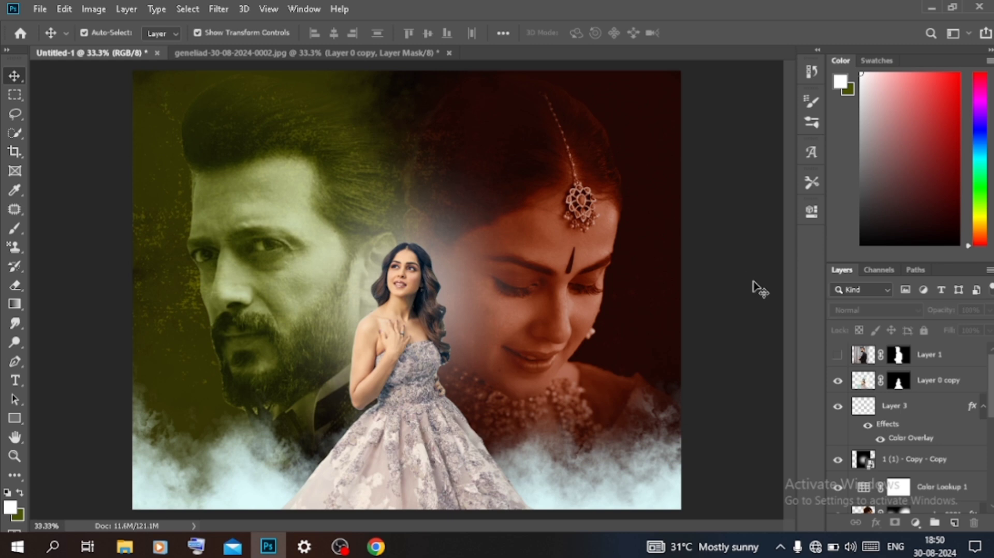